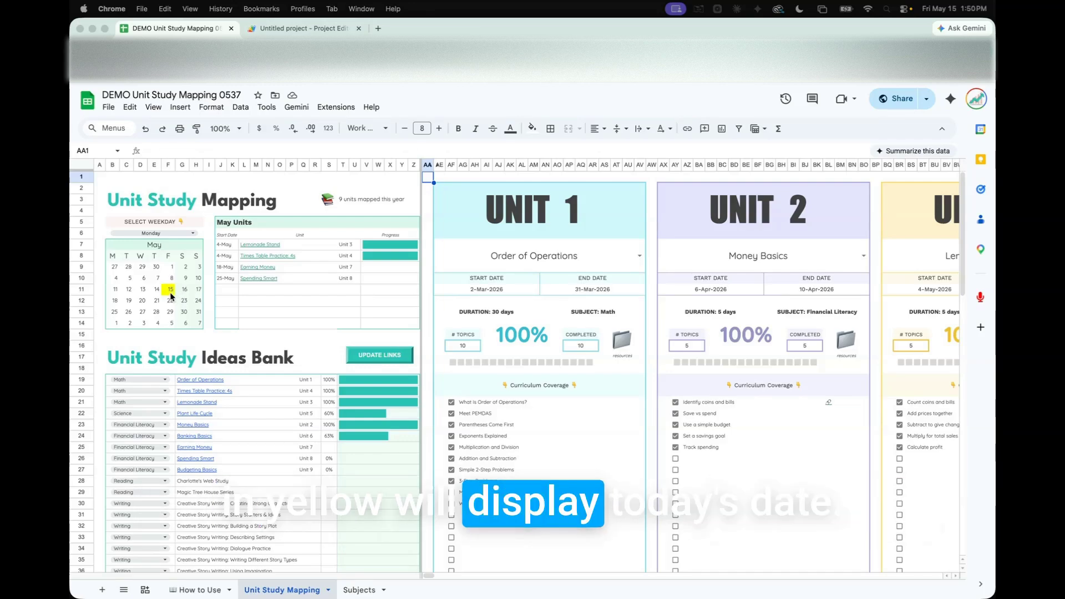
Step: Switch the calendar's starting weekday to Sunday and back to Monday
click(193, 233)
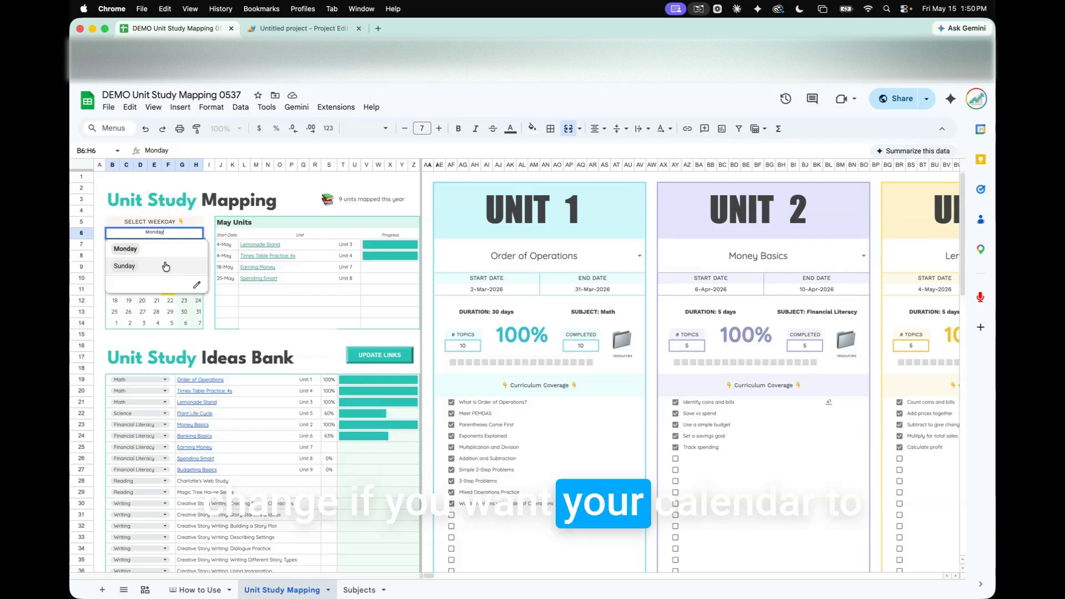
click(165, 266)
click(192, 234)
click(161, 248)
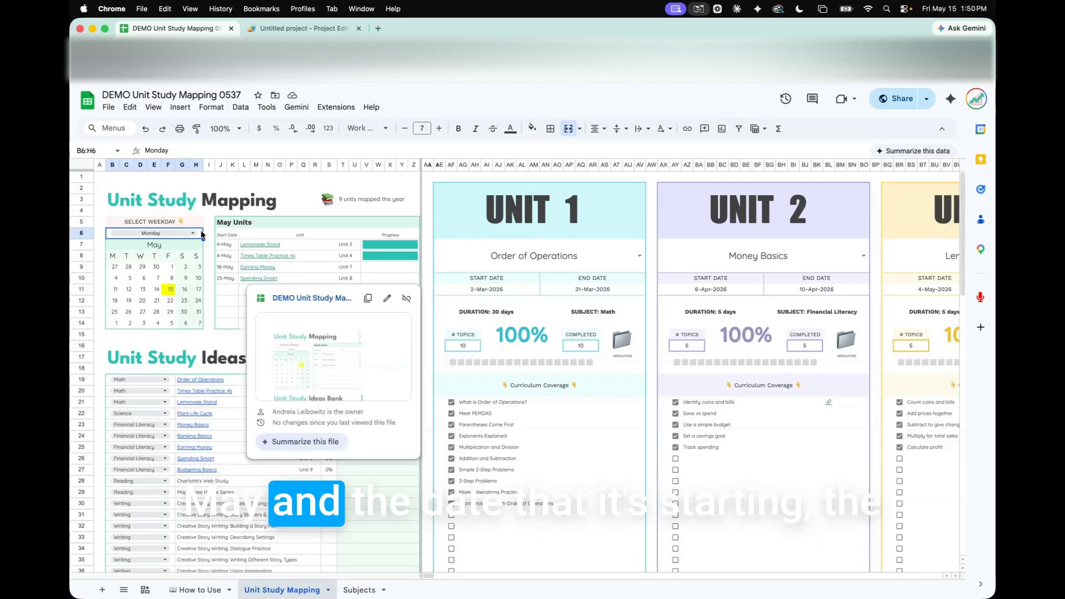
Step: Examine the May Units list, the Ideas Bank and the subject options offered for the Charlotte's Web Study row
click(238, 244)
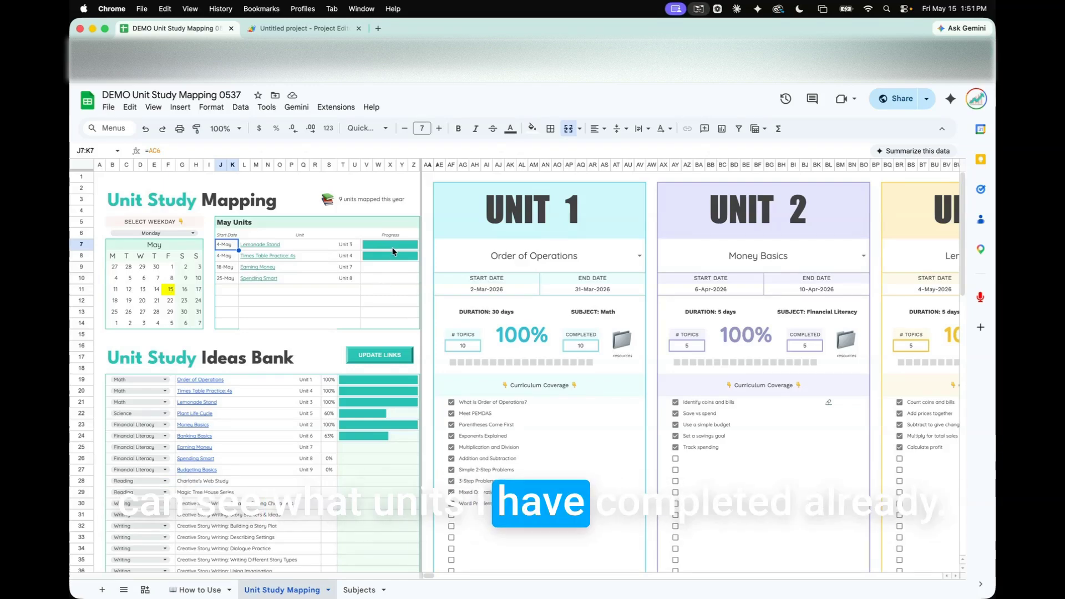
scroll(383, 266, down, 3)
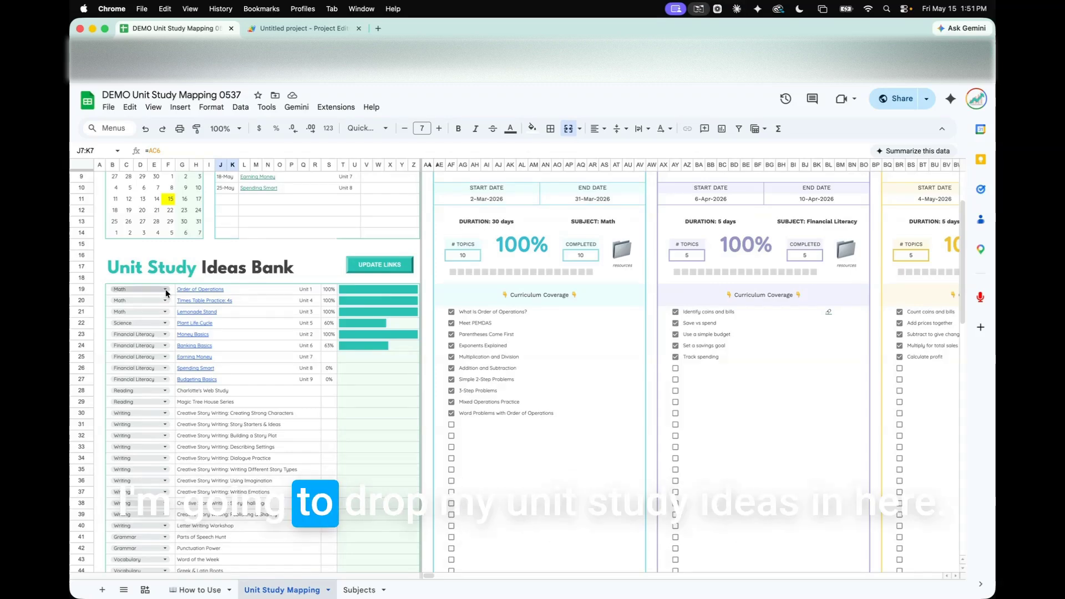
click(193, 254)
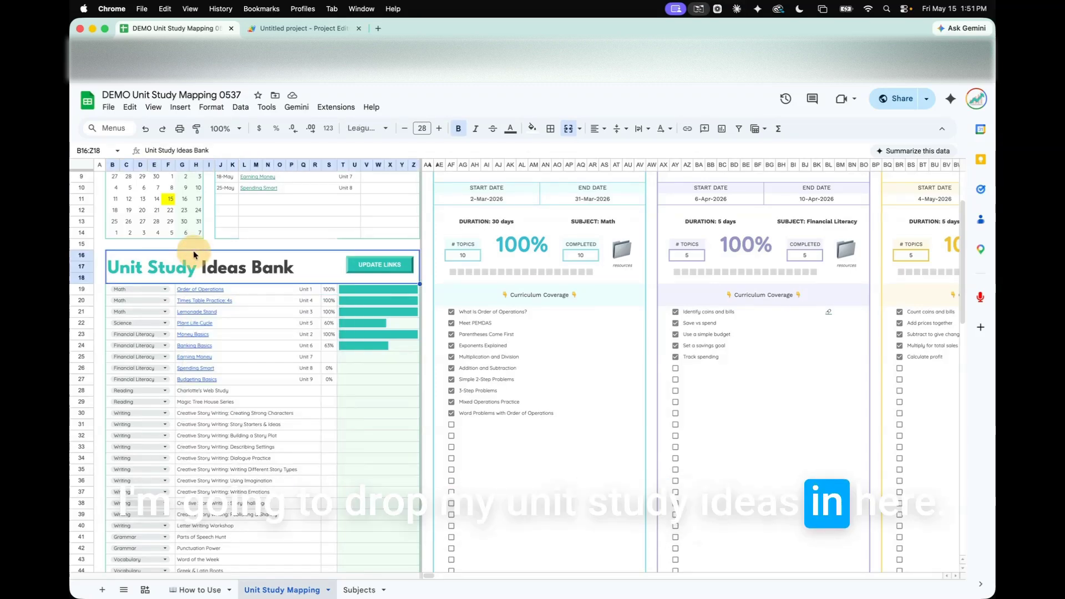
click(165, 391)
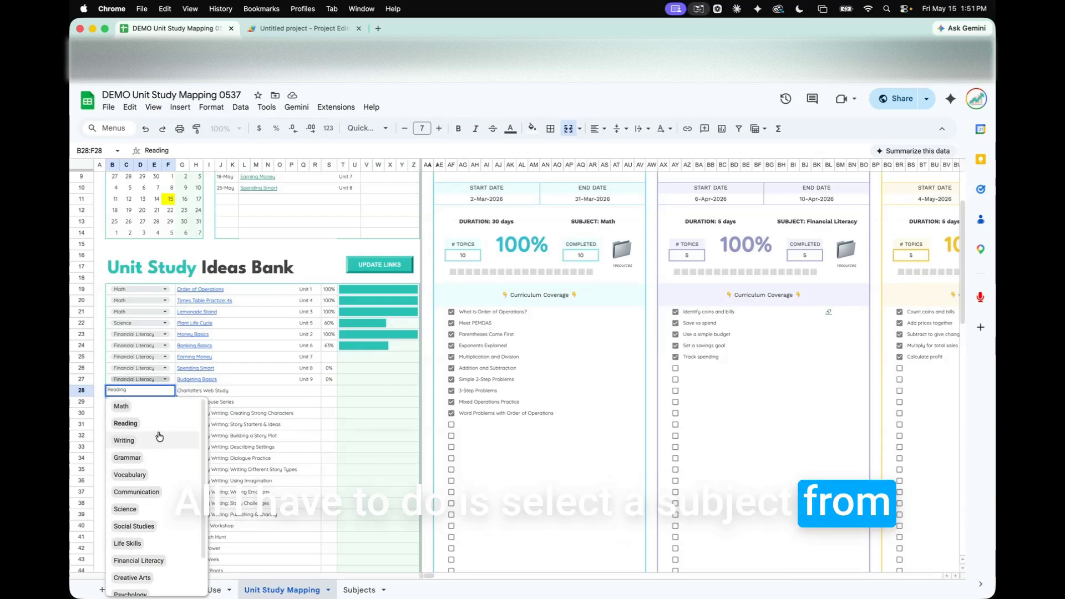
click(226, 397)
Step: Review the subject list on the Subjects sheet and return to the Unit Study Mapping sheet
click(358, 590)
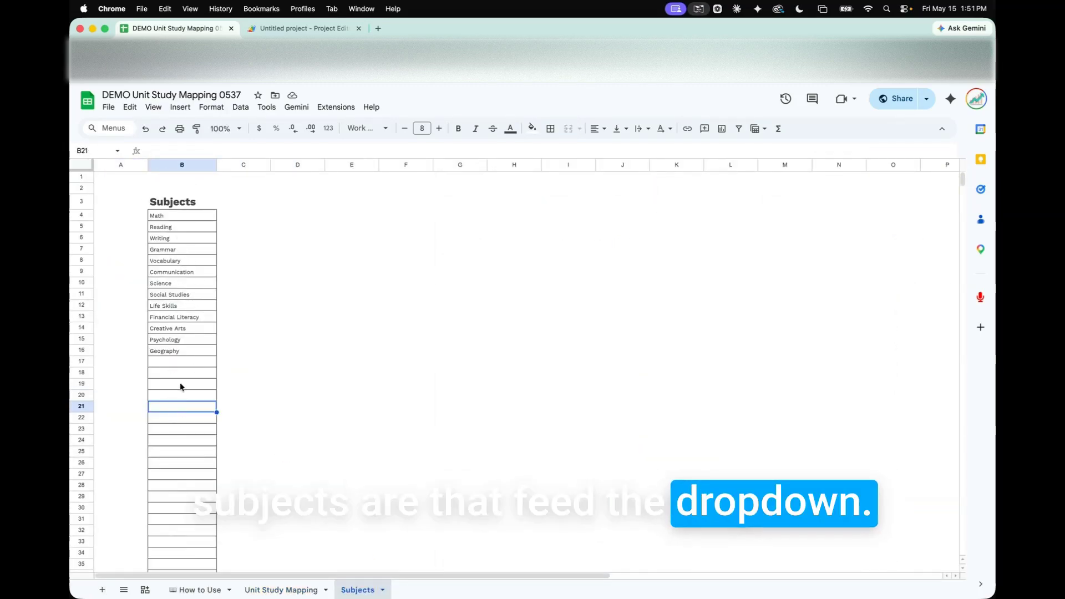
click(183, 367)
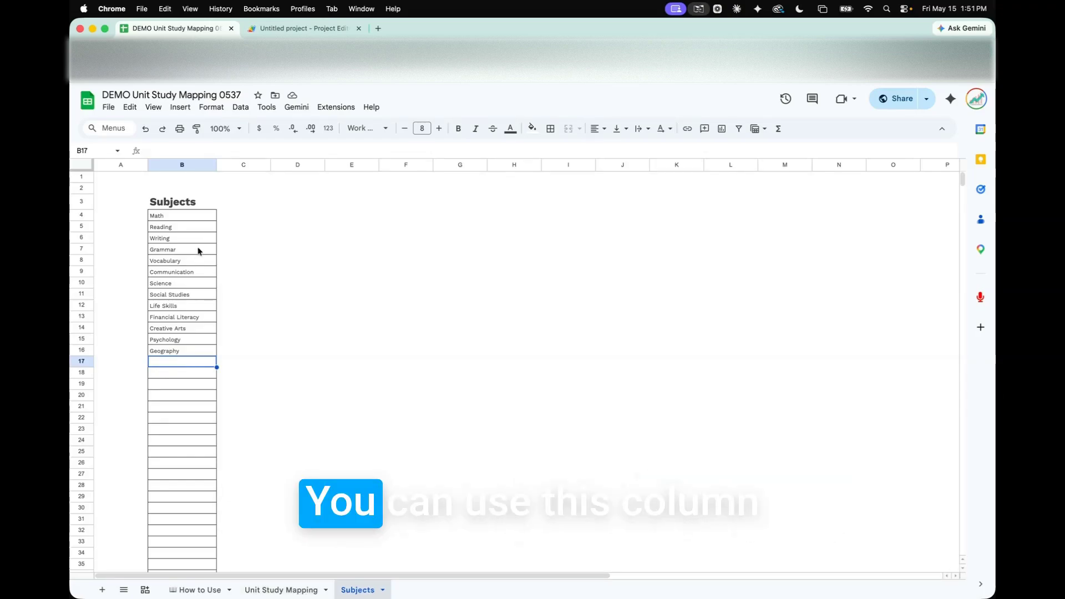
drag(186, 220, 172, 397)
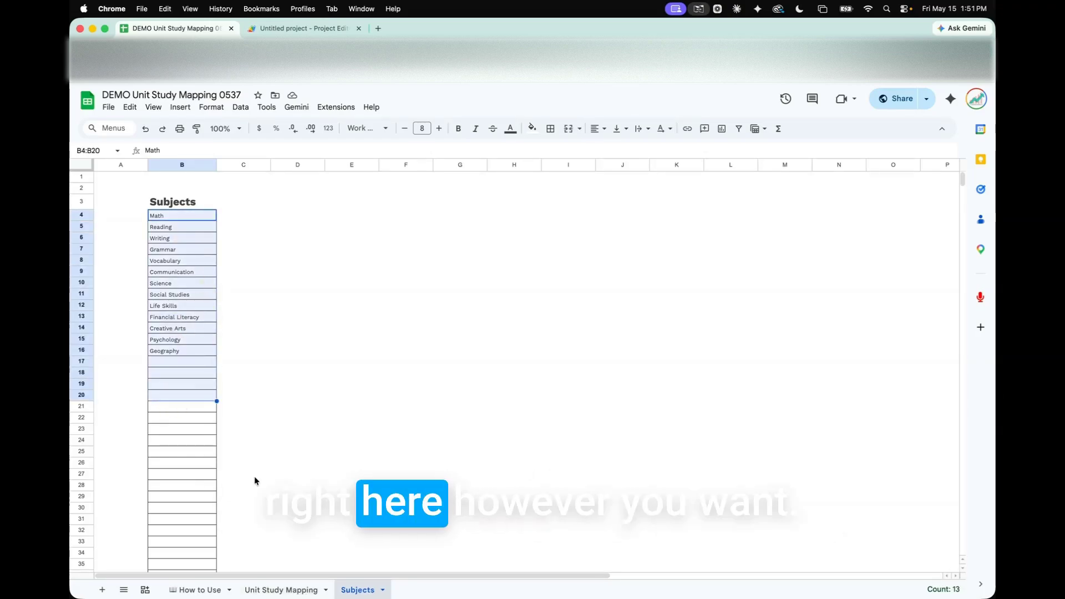
click(264, 590)
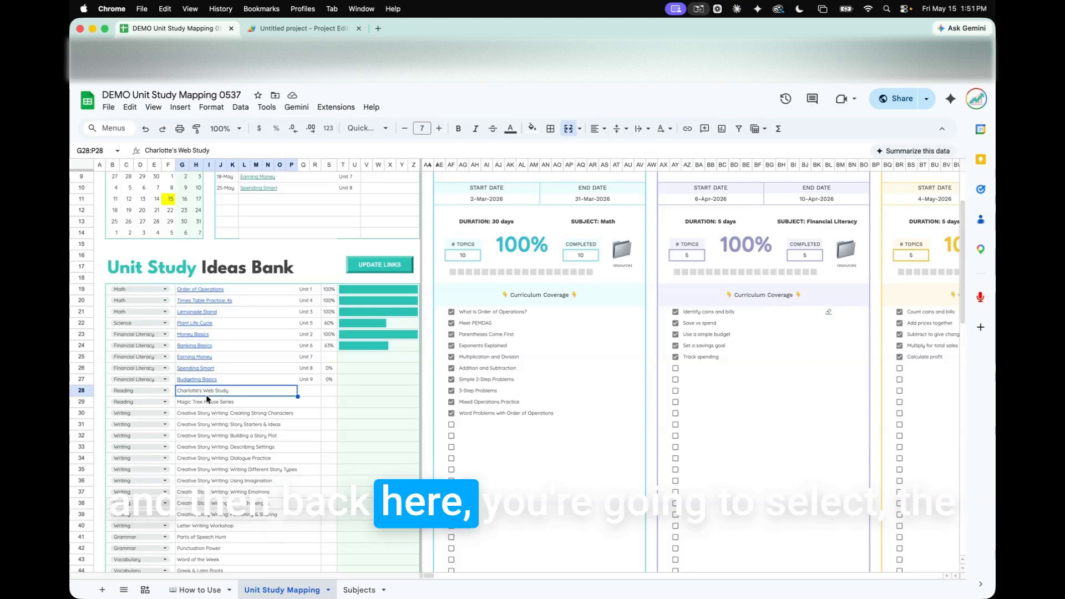
Step: Examine how subjects and unit names are entered in the Reading and Writing rows of the Ideas Bank
click(165, 391)
click(232, 416)
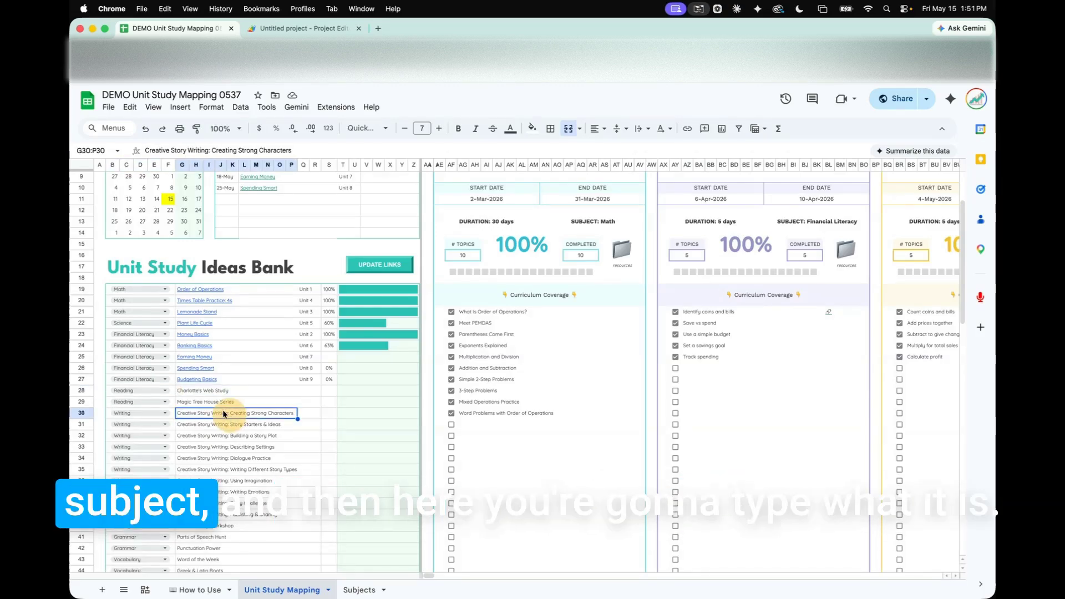
click(181, 397)
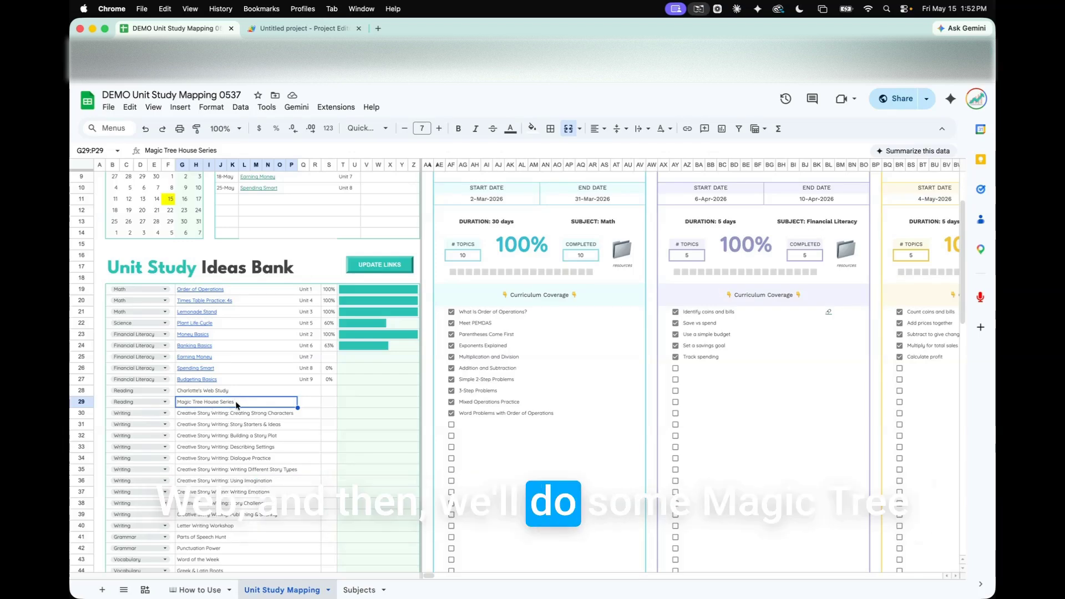
click(272, 393)
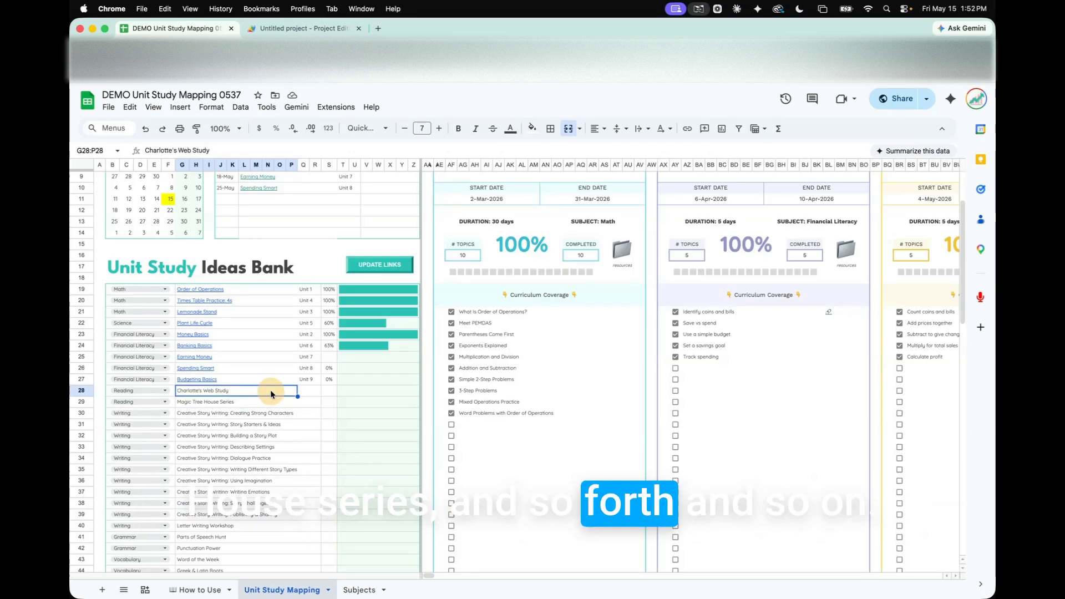
scroll(540, 250, up, 4)
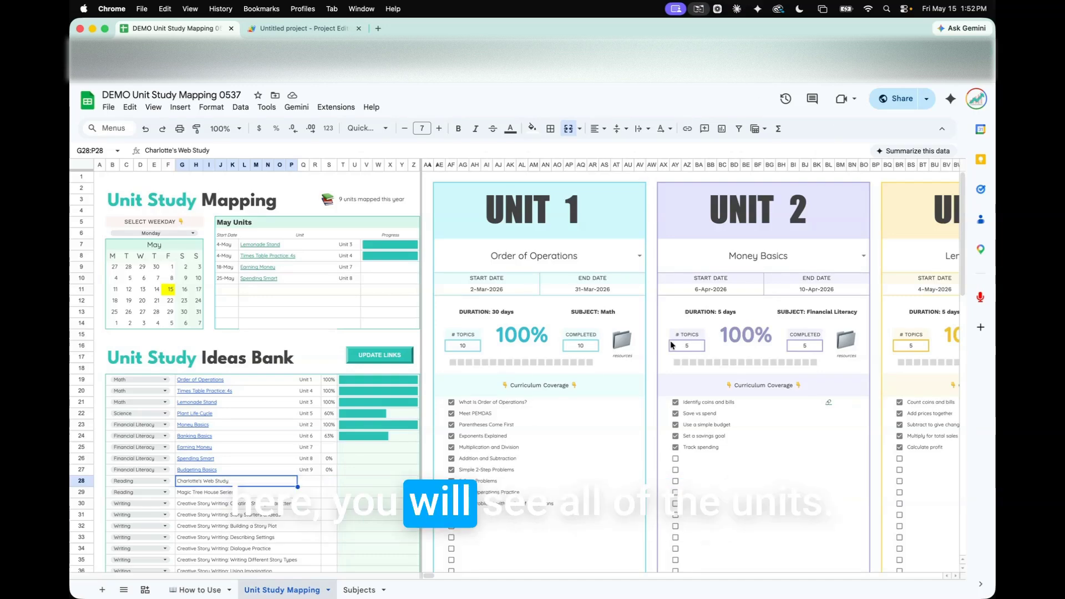
Step: Look through the unit blocks up to Unit 102 and examine the unit study choices available for Unit 1
scroll(672, 345, right, 20)
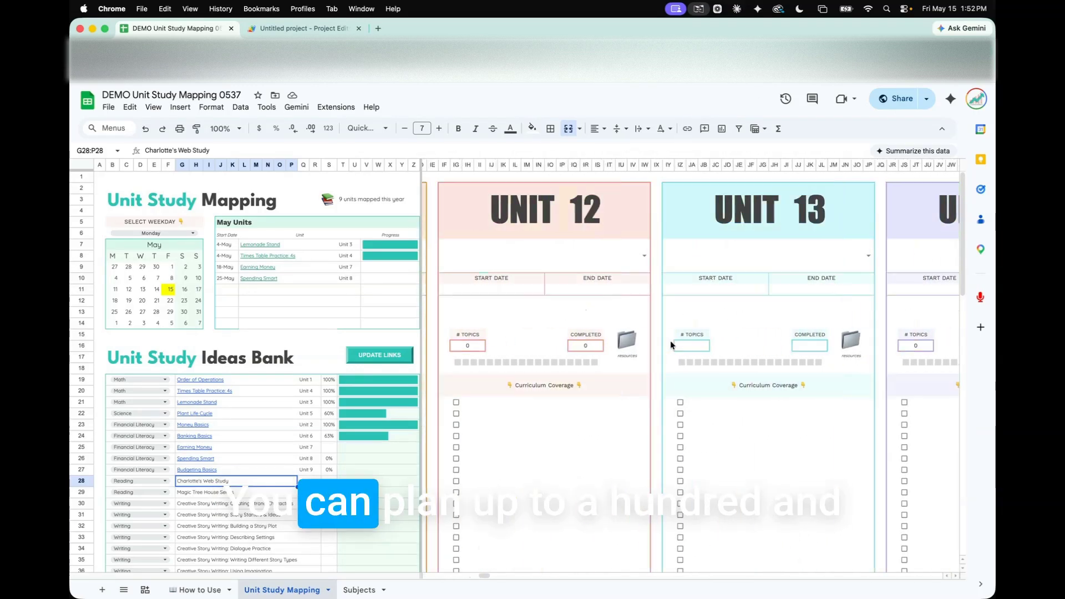
scroll(671, 345, right, 20)
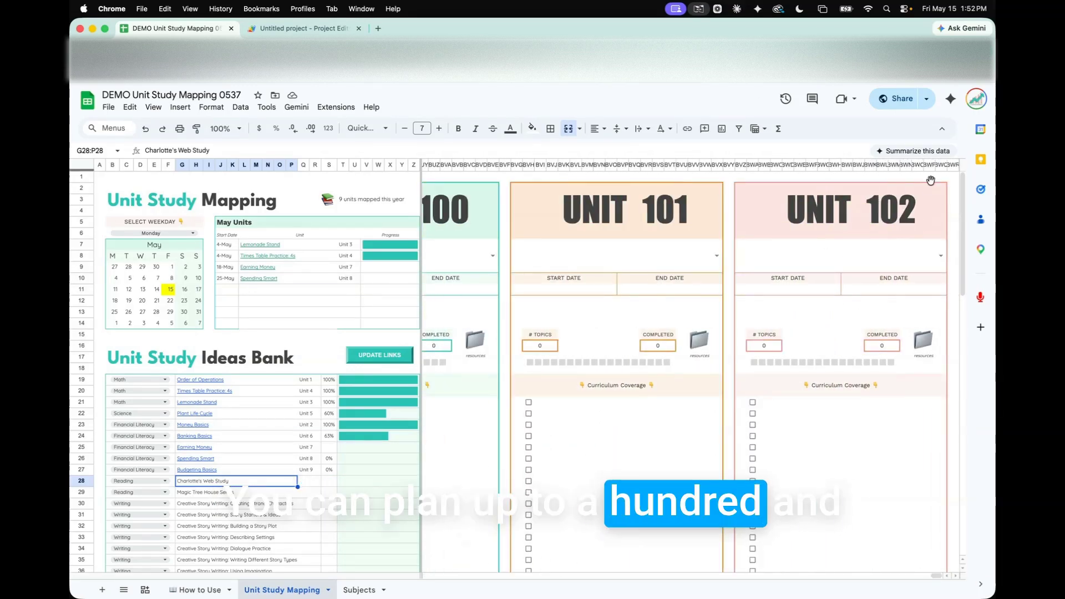
drag(937, 576, 430, 575)
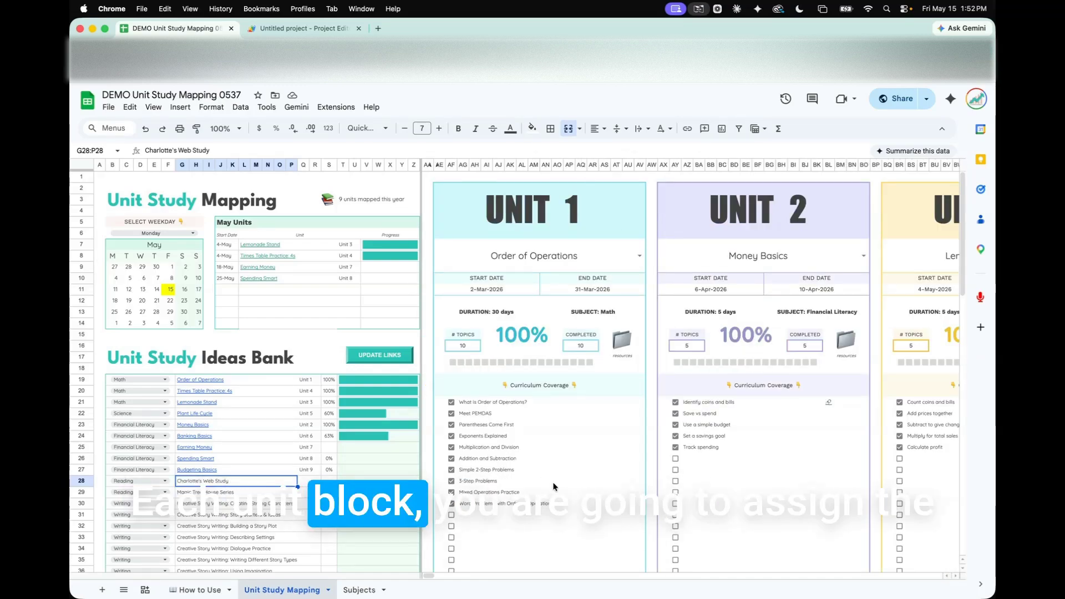
click(639, 257)
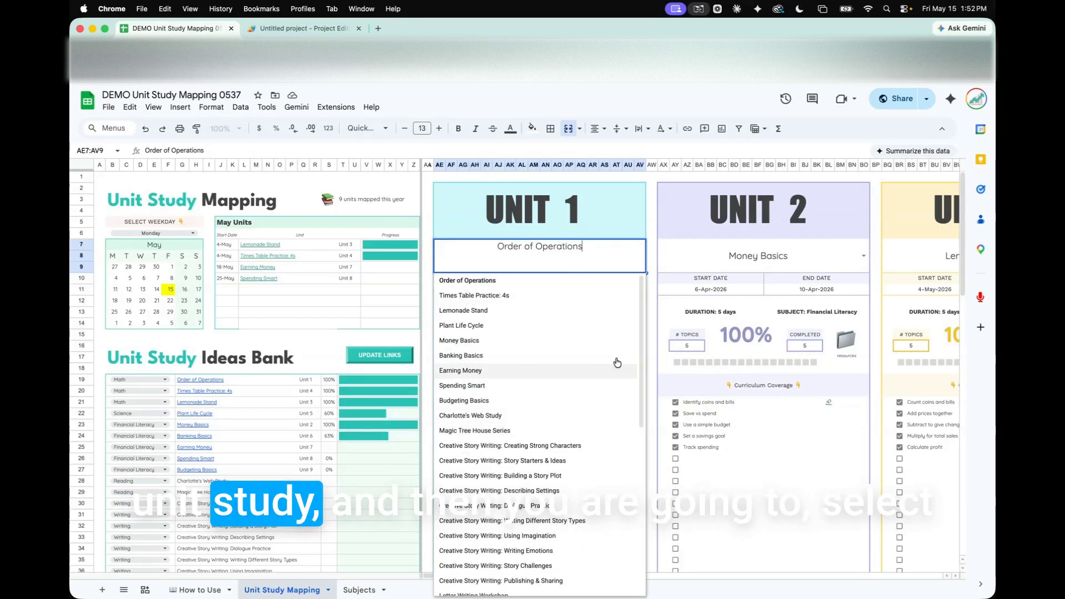
click(633, 204)
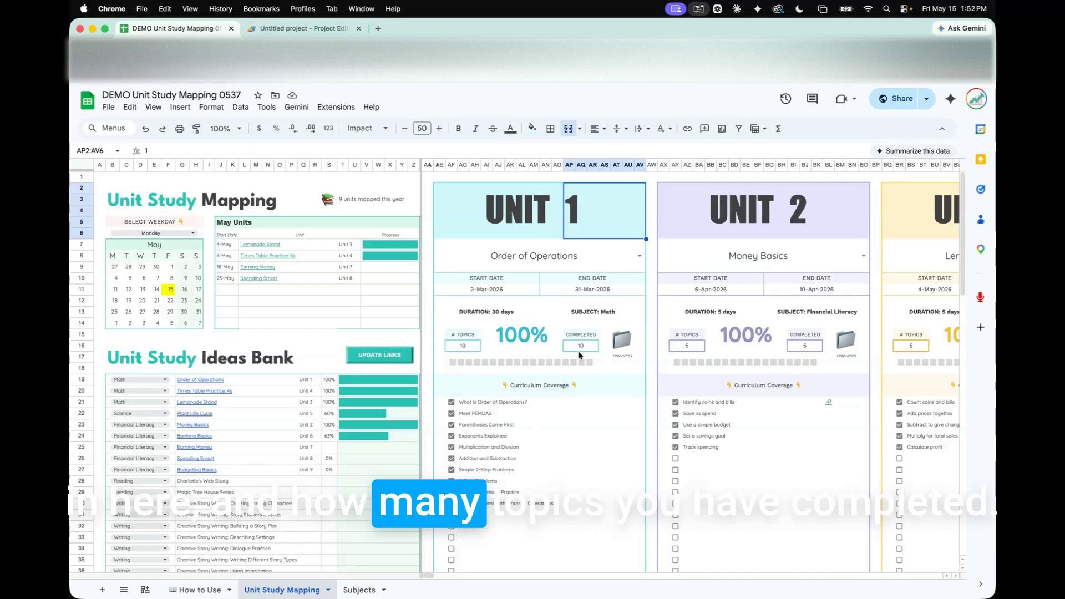
click(592, 425)
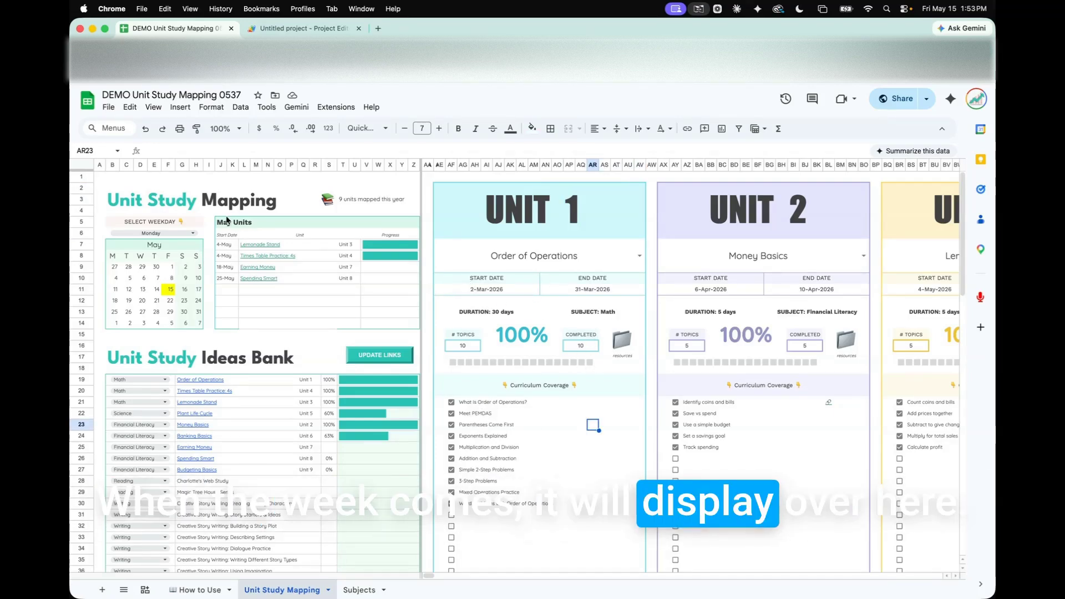
Step: Examine the Unit 3 and Unit 4 blocks and check the subject options for the first empty Ideas Bank row
scroll(662, 302, right, 10)
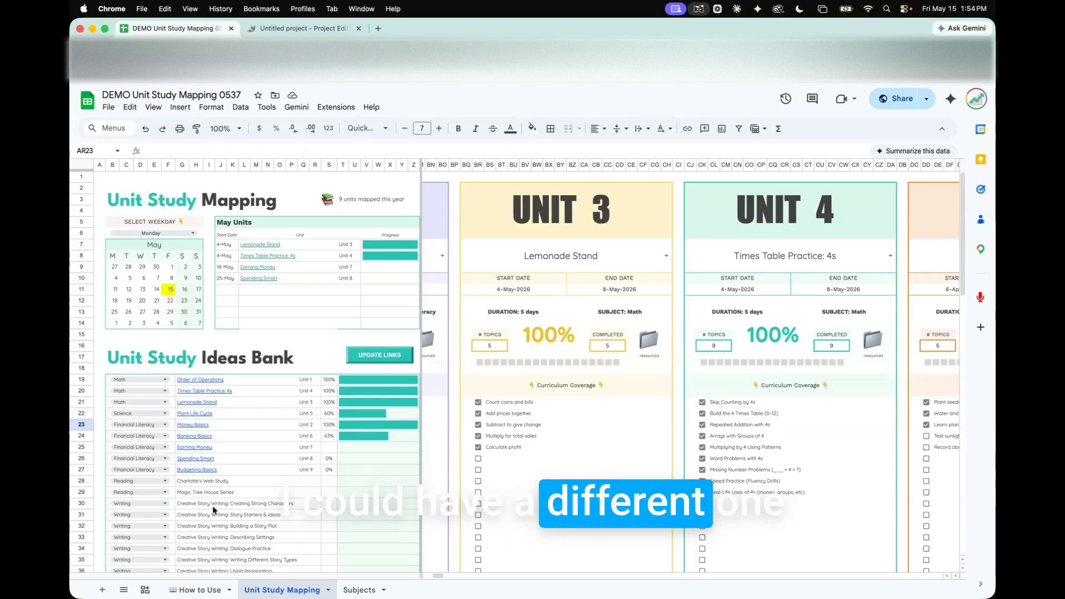
scroll(166, 506, down, 15)
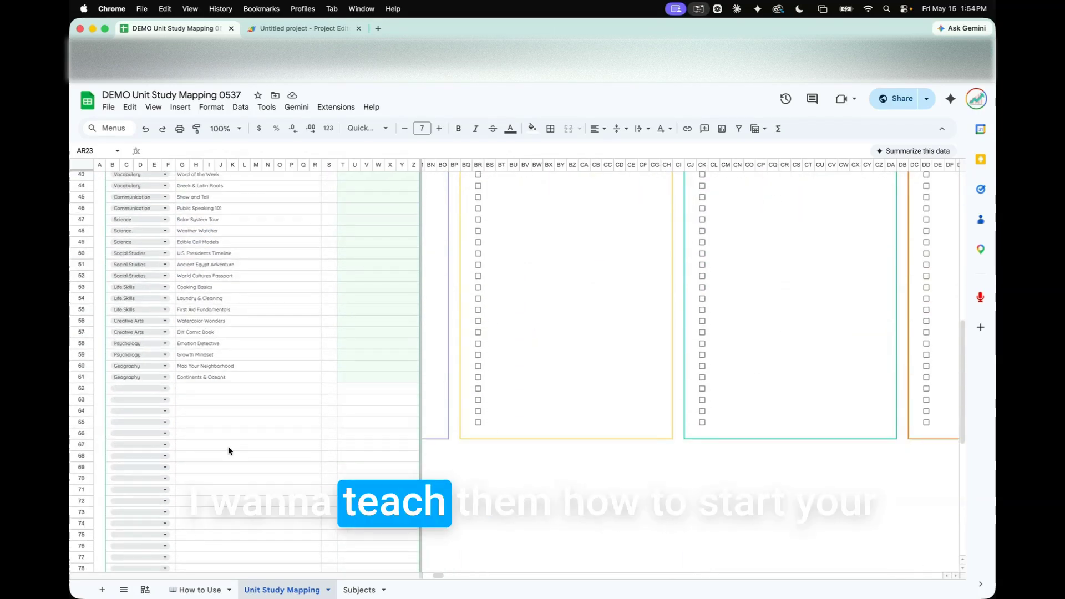
scroll(228, 446, up, 15)
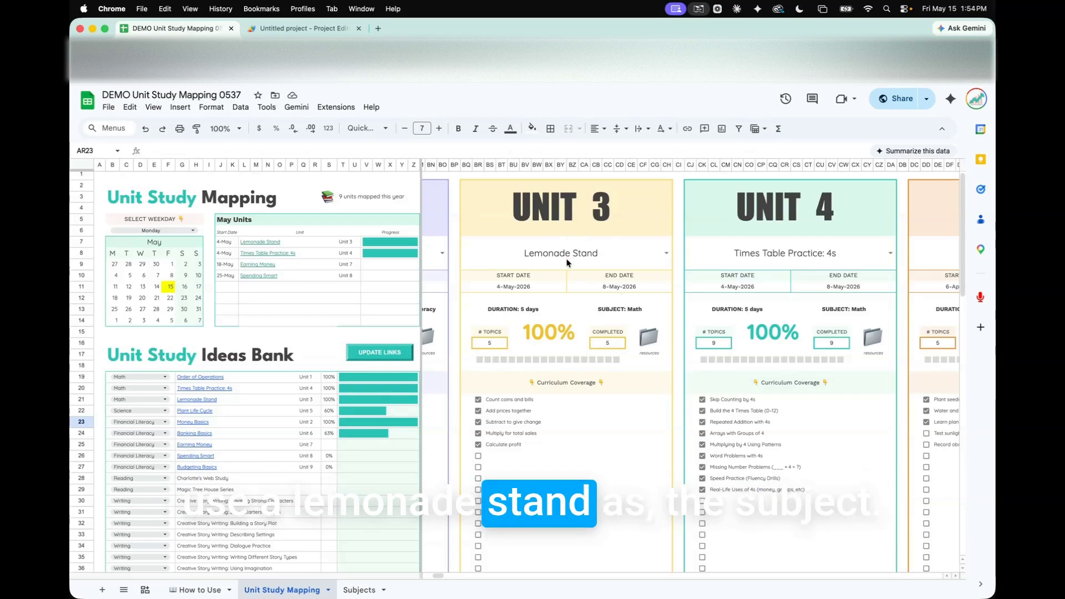
scroll(228, 512, down, 15)
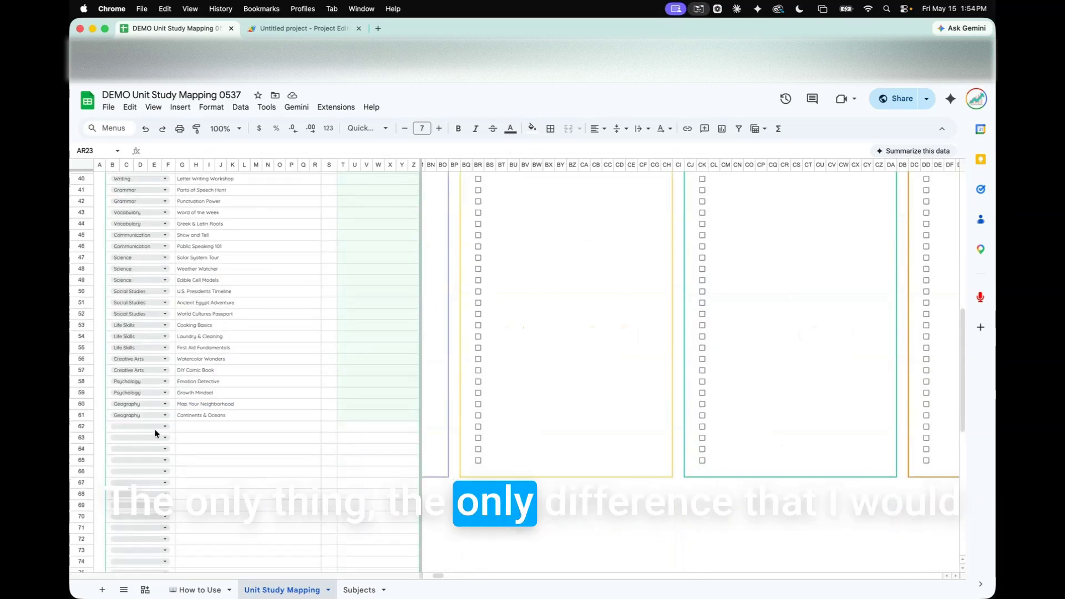
double_click(163, 427)
scroll(146, 504, down, 3)
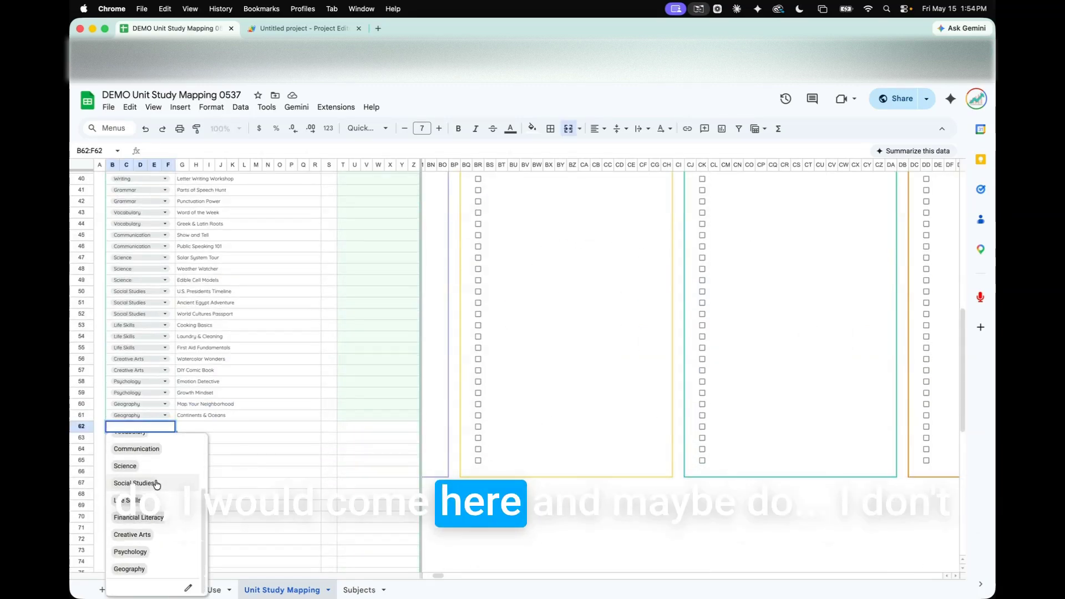
click(301, 530)
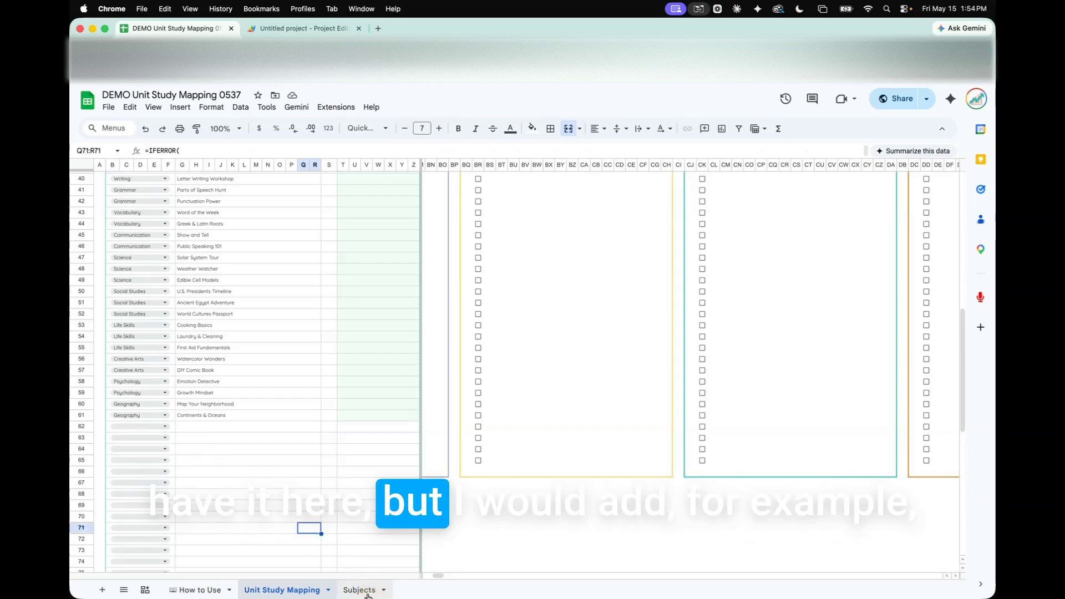
Step: Add the subject "Entrepeneurship 101" below Geography on the Subjects sheet
click(360, 590)
click(179, 364)
text(Entrepeneurship 101)
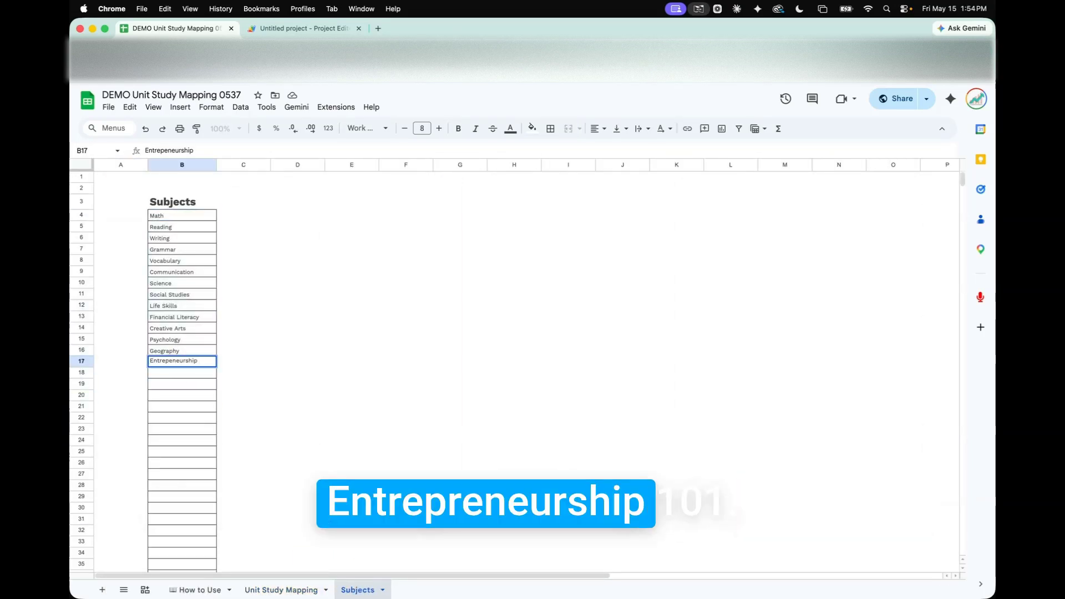
key(Return)
Step: Add an idea in row 62 of the Unit Study Mapping sheet with subject Entrepeneurship 101 and name Lemonade Stand
click(270, 590)
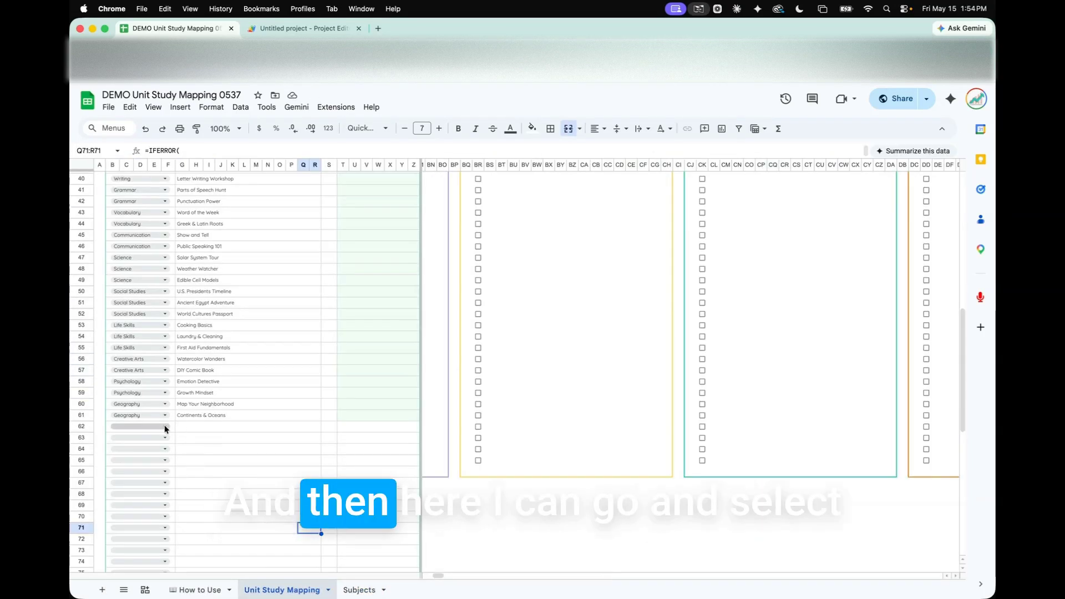
click(144, 426)
scroll(133, 555, down, 3)
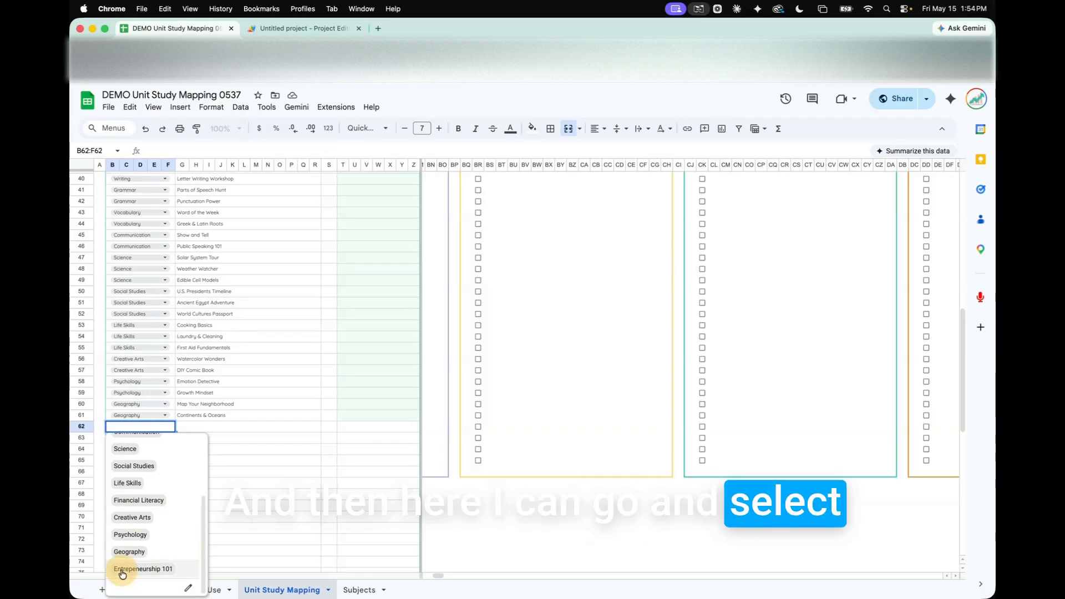
click(123, 569)
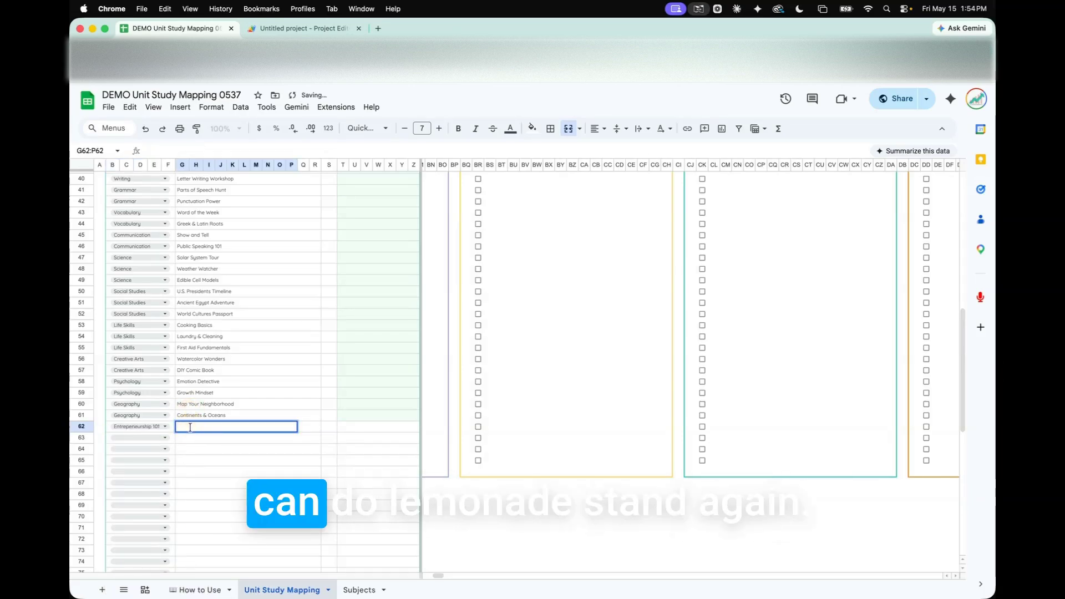
key(Return)
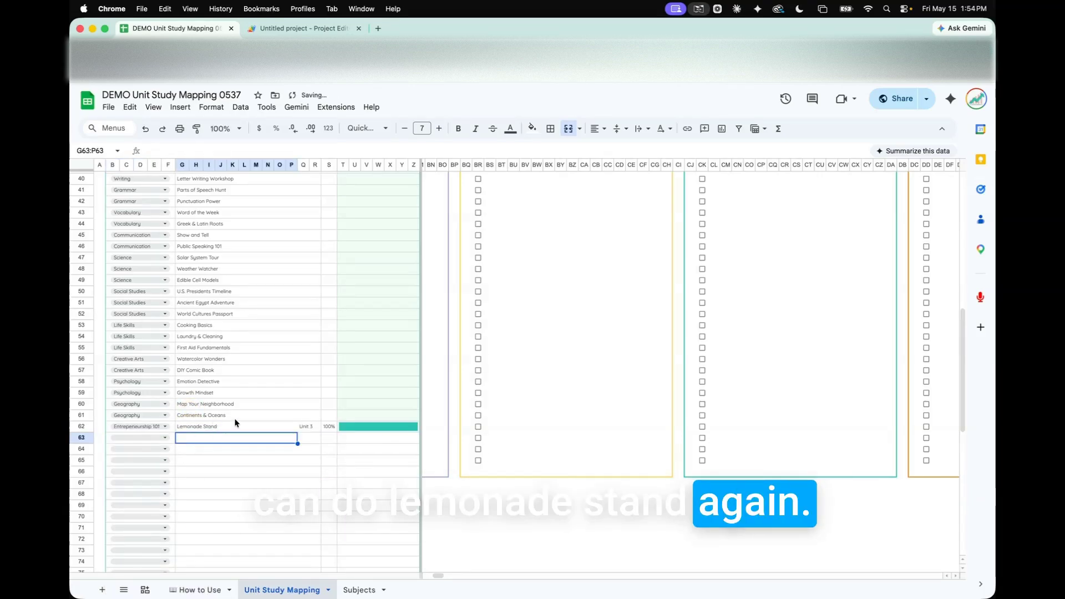
Step: Make the Lemonade Stand name in row 62 distinct by inserting extra text in front of it
click(268, 462)
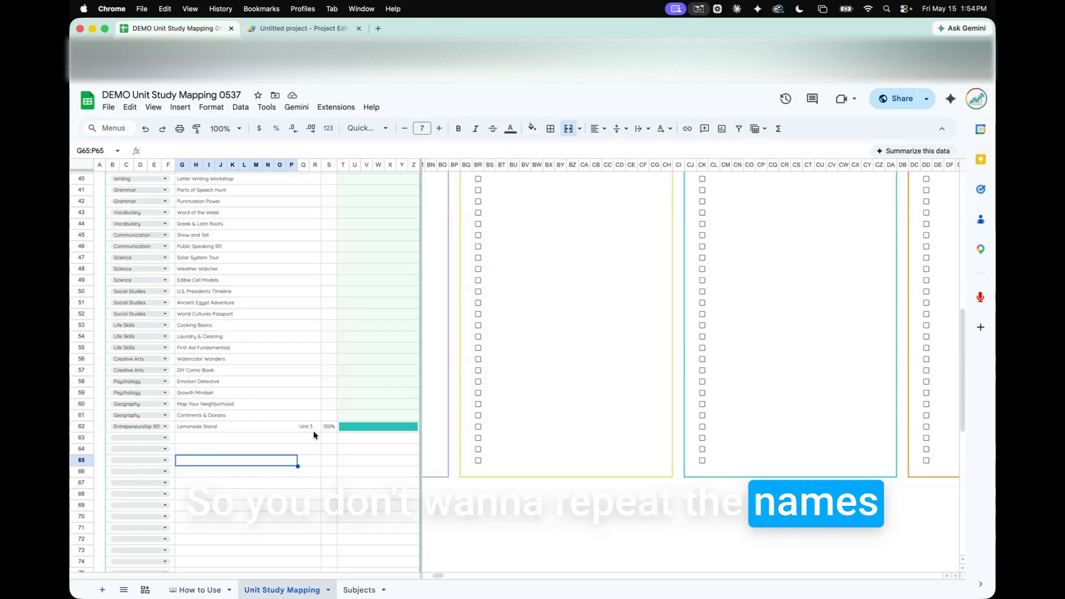
double_click(221, 426)
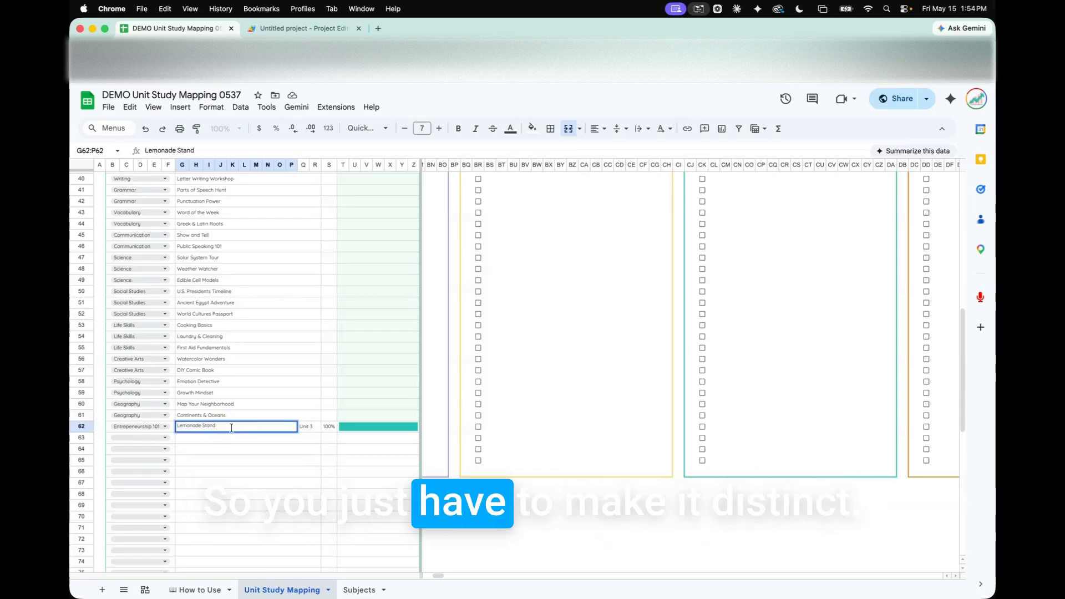
click(177, 427)
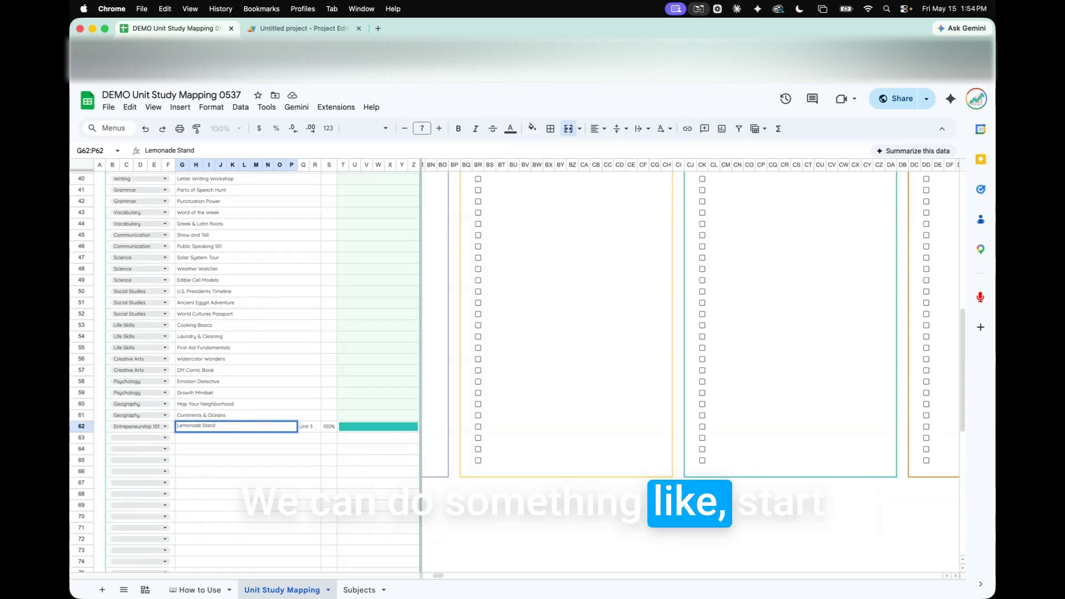
text(S)
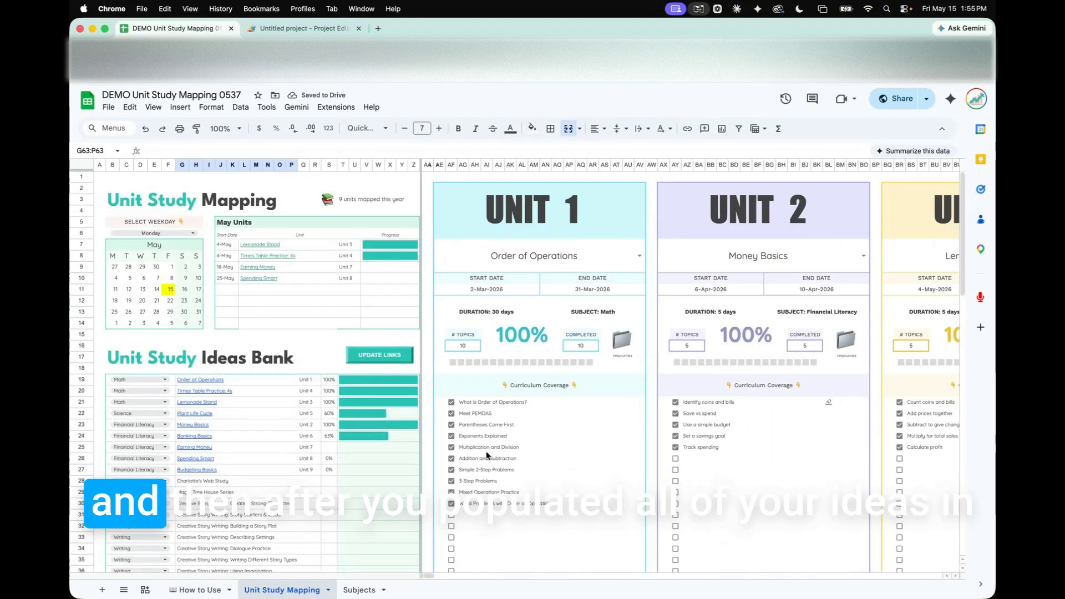
Step: Examine the study choices for the Unit 10 block and the Creative Story Writing ideas in rows 30 to 39 of the Ideas Bank
scroll(674, 379, right, 20)
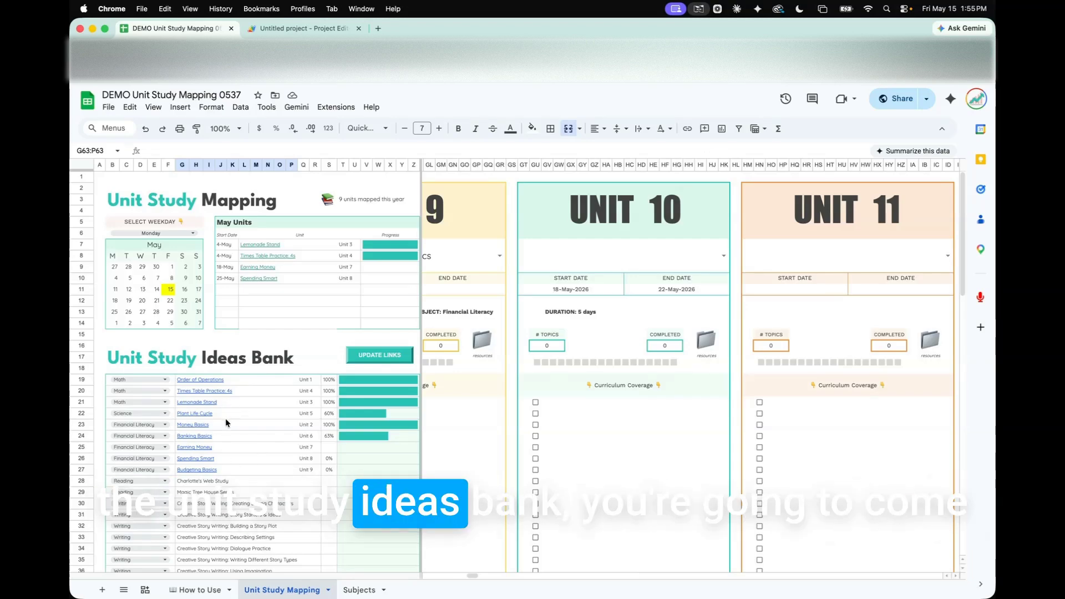
scroll(610, 262, right, 2)
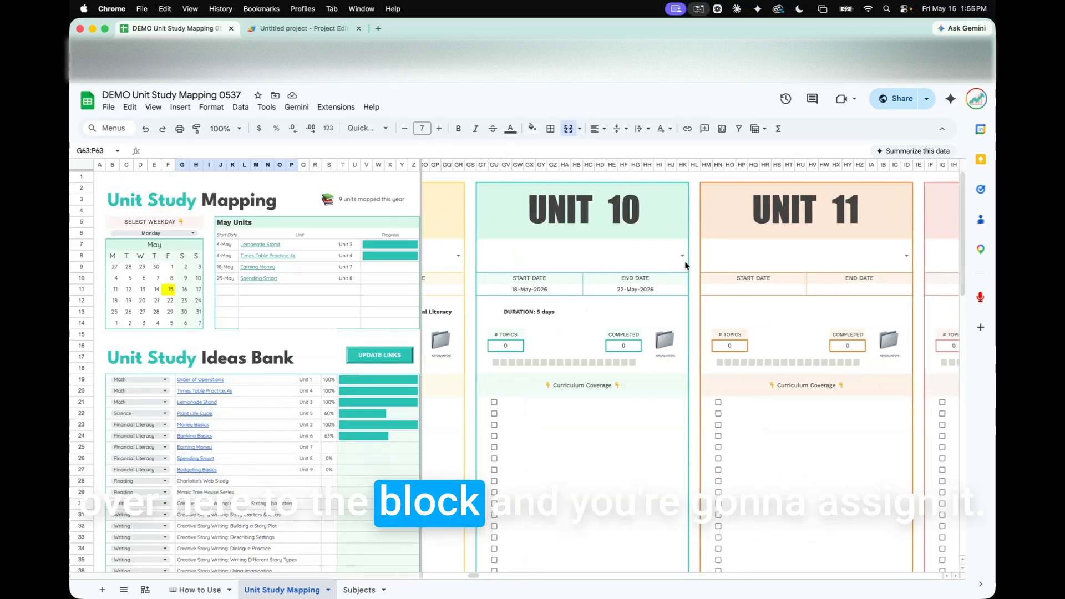
click(681, 256)
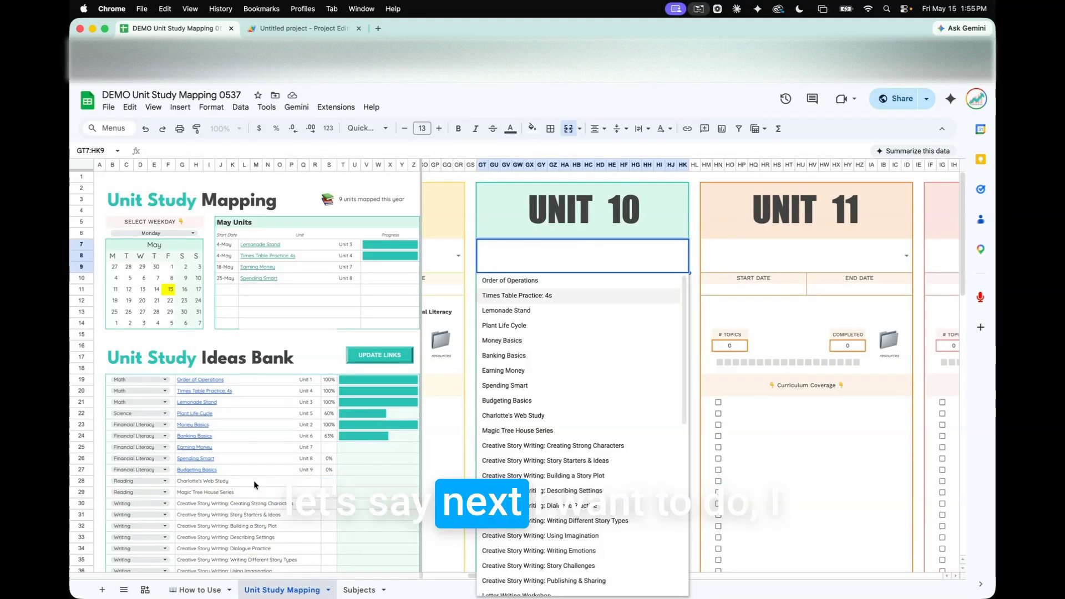
scroll(277, 486, down, 3)
click(181, 425)
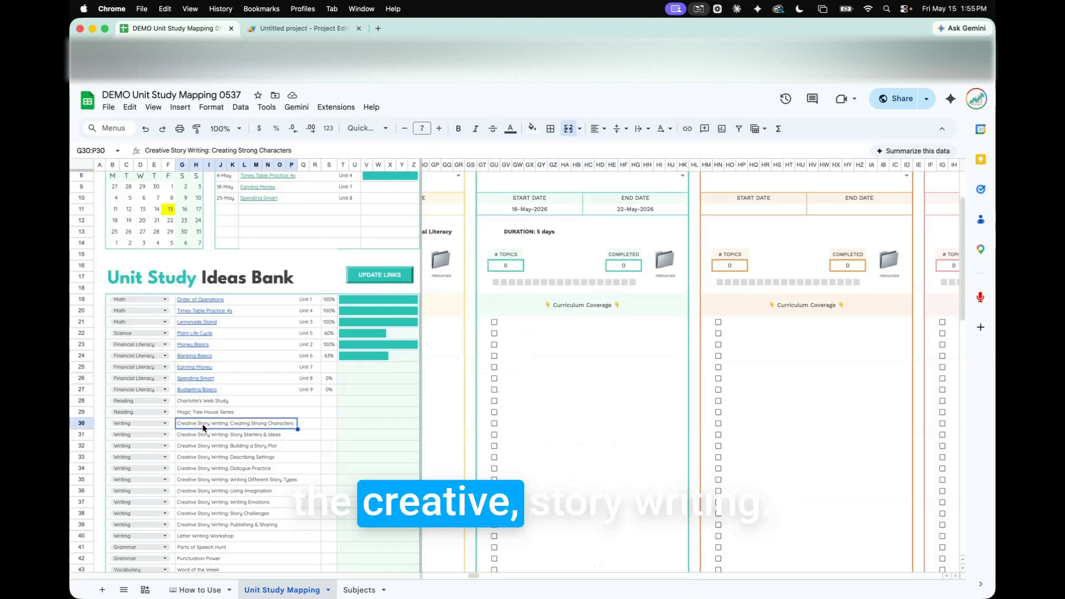
drag(221, 425, 217, 524)
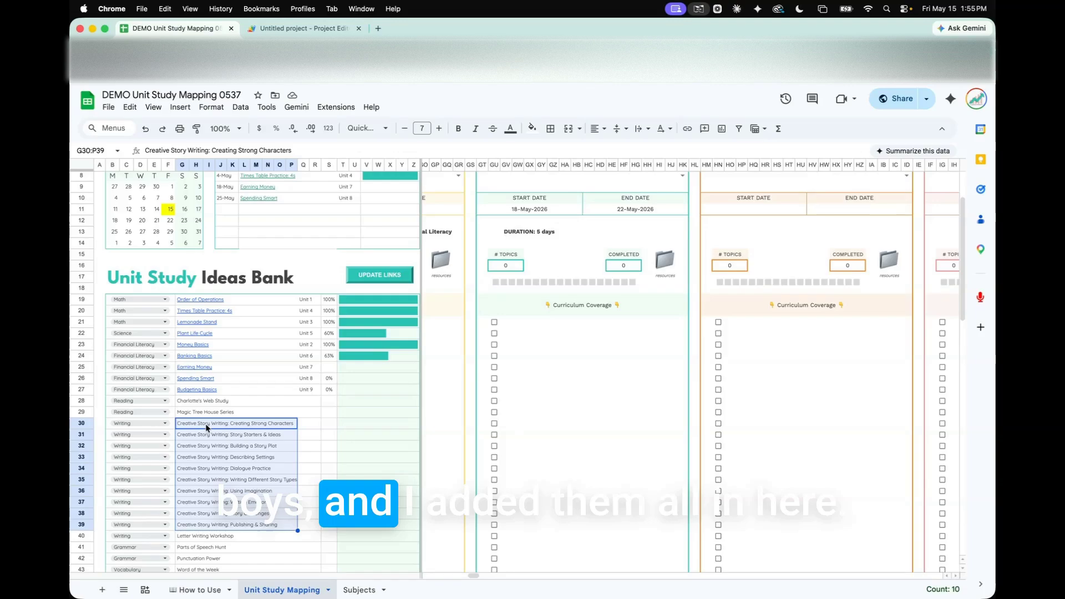
click(241, 425)
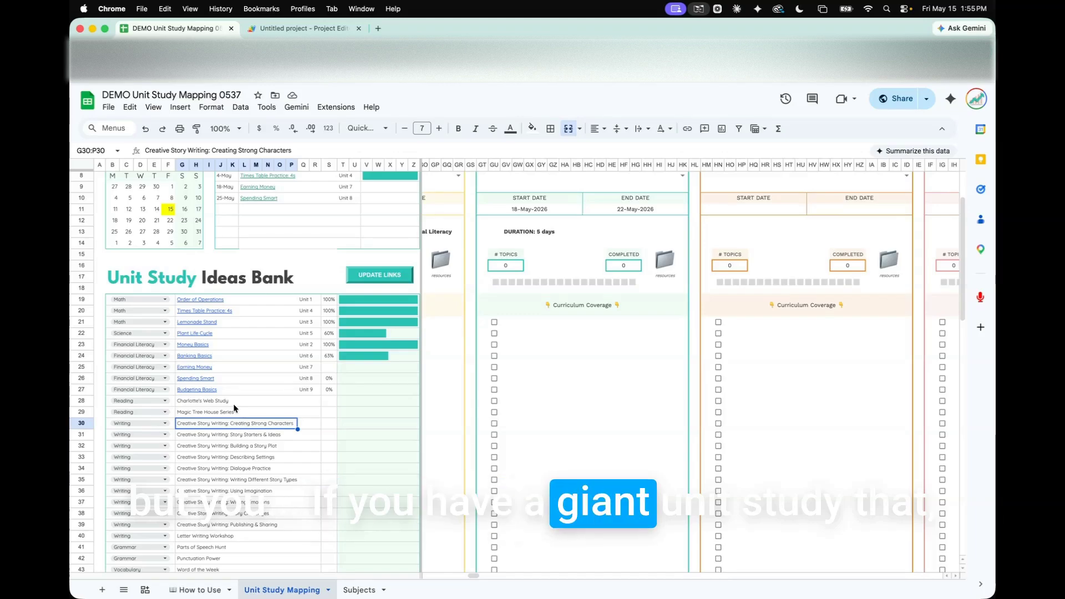
scroll(504, 221, up, 3)
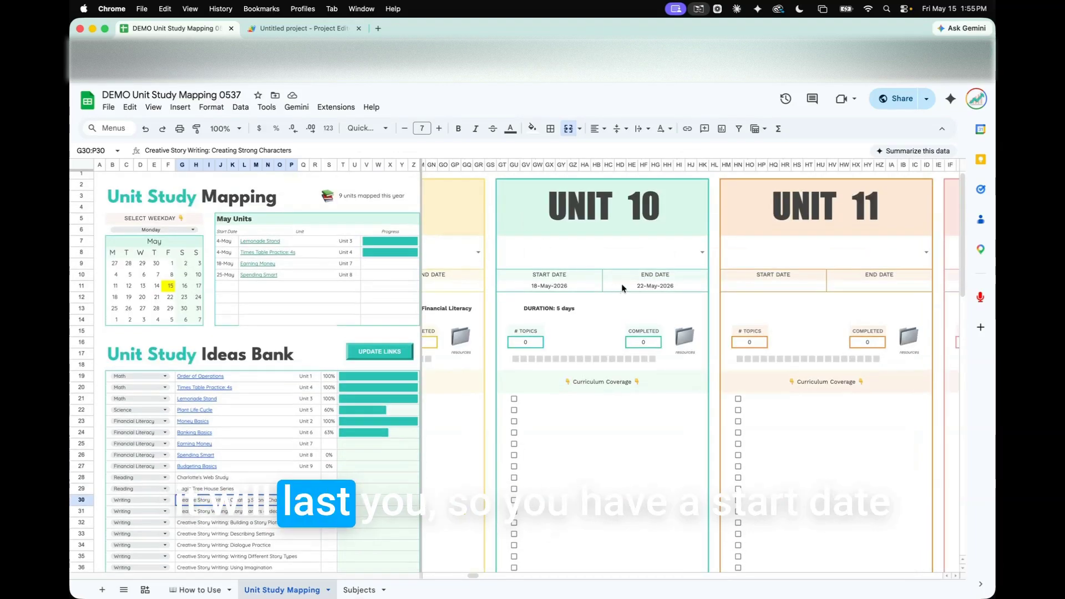
Step: Set the Unit 10 end date to 14-Aug-2026
double_click(621, 284)
click(537, 286)
double_click(653, 284)
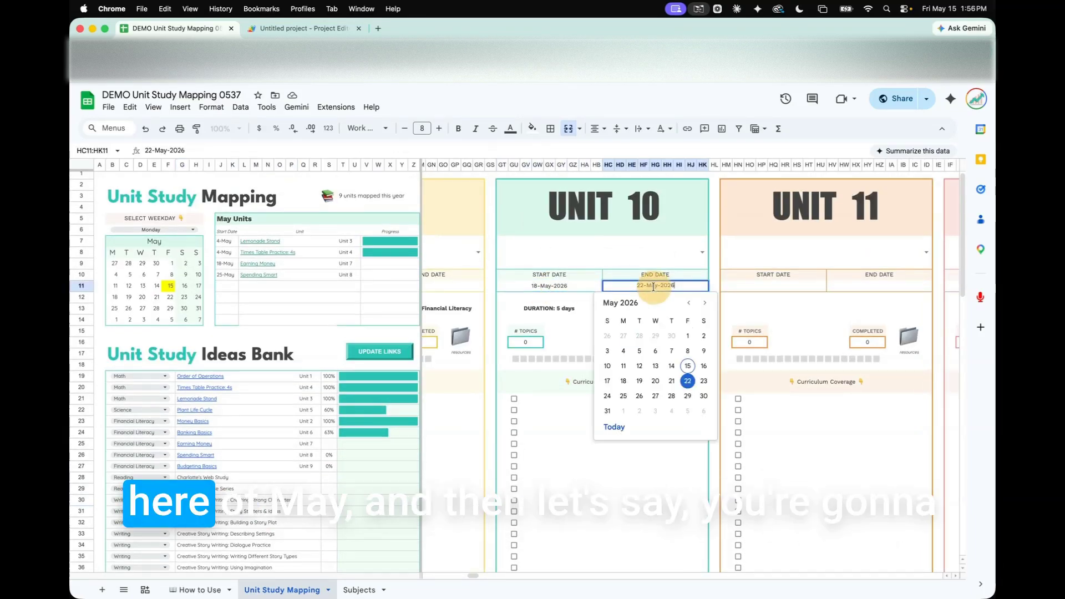
click(705, 305)
click(705, 305)
click(705, 305)
click(705, 305)
click(705, 305)
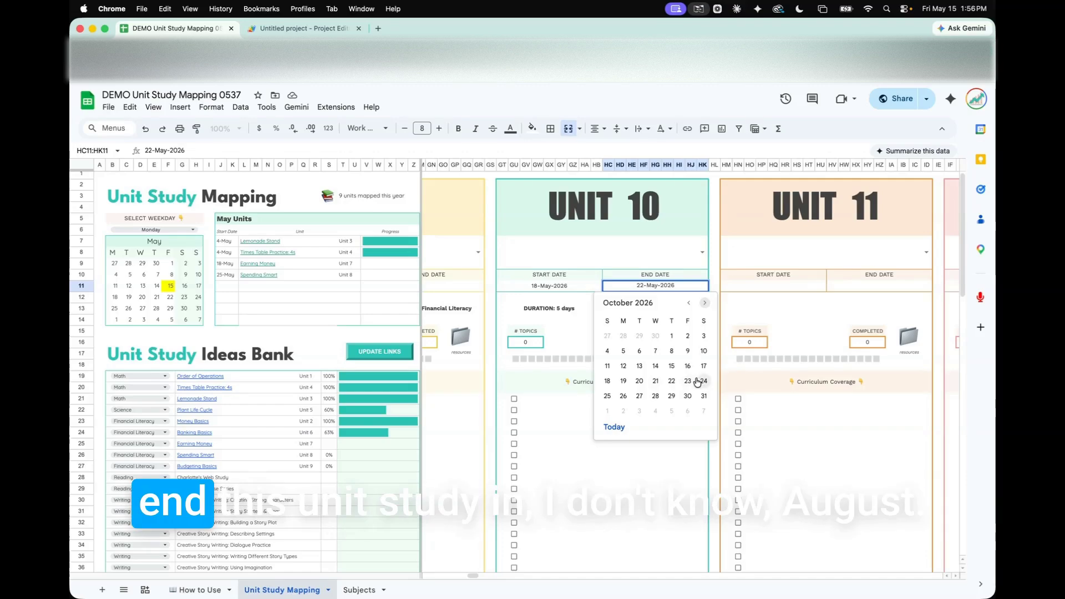
click(688, 303)
click(689, 302)
click(687, 366)
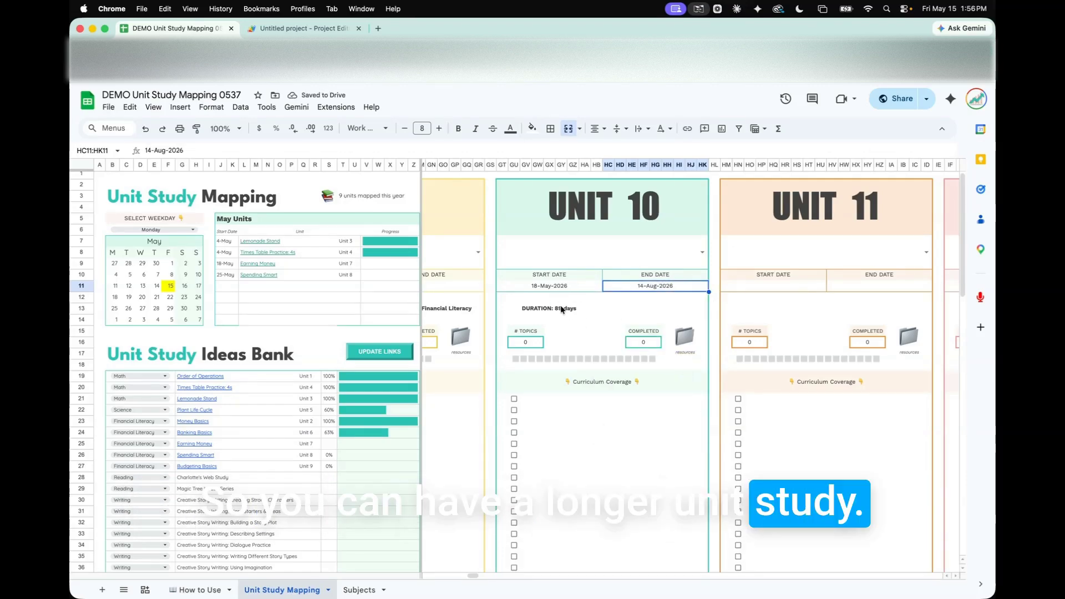
Step: Restore the Unit 10 end date to 22-May-2026
double_click(632, 289)
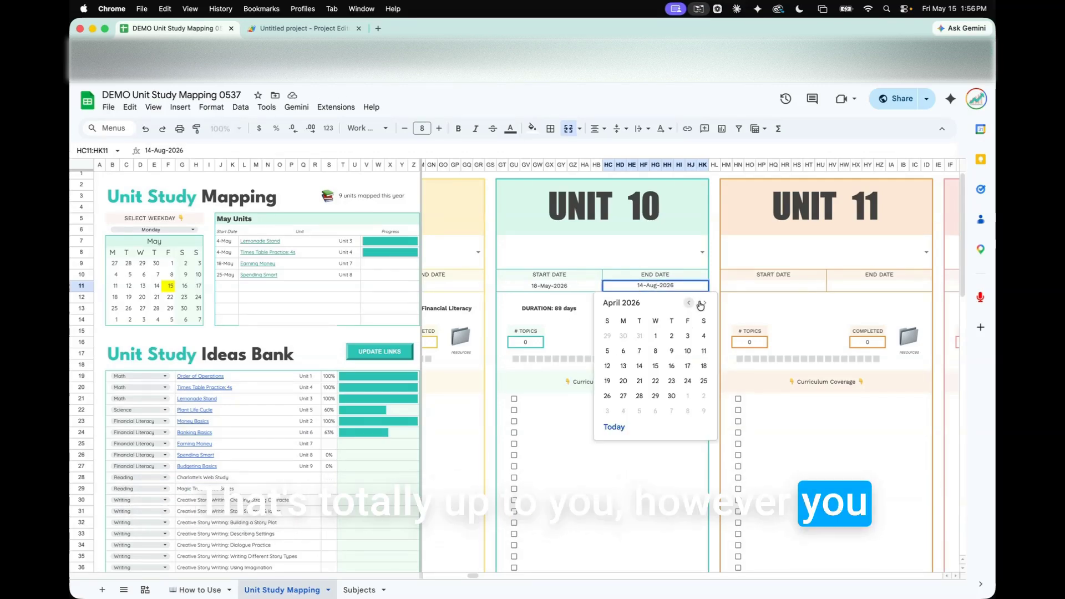
click(702, 305)
click(687, 380)
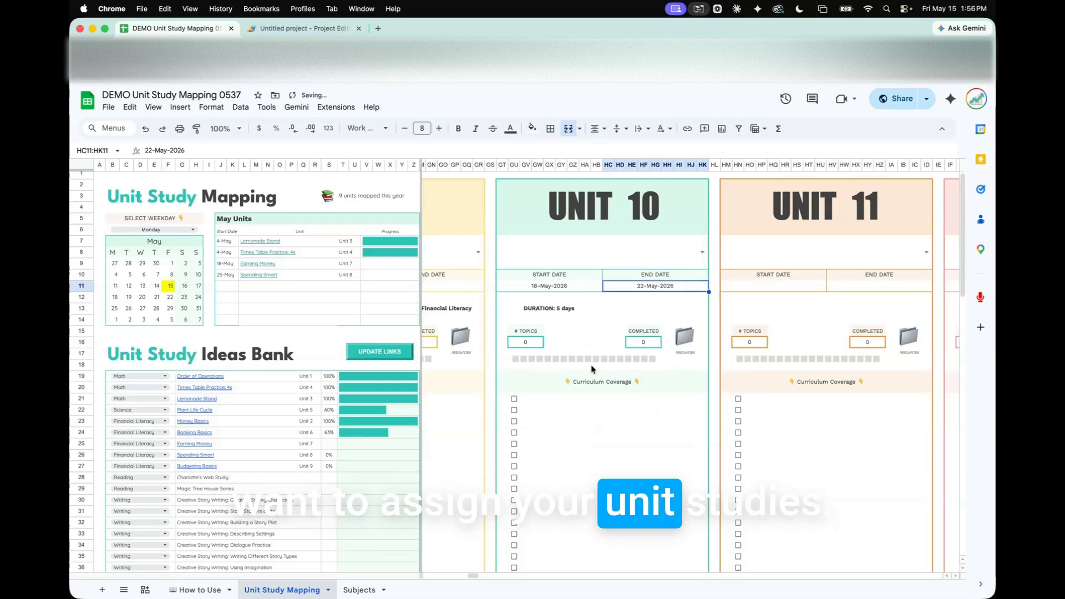
Step: Assign the study "Creative Story Writing: Creating Strong Characters" to the Unit 10 block
click(583, 257)
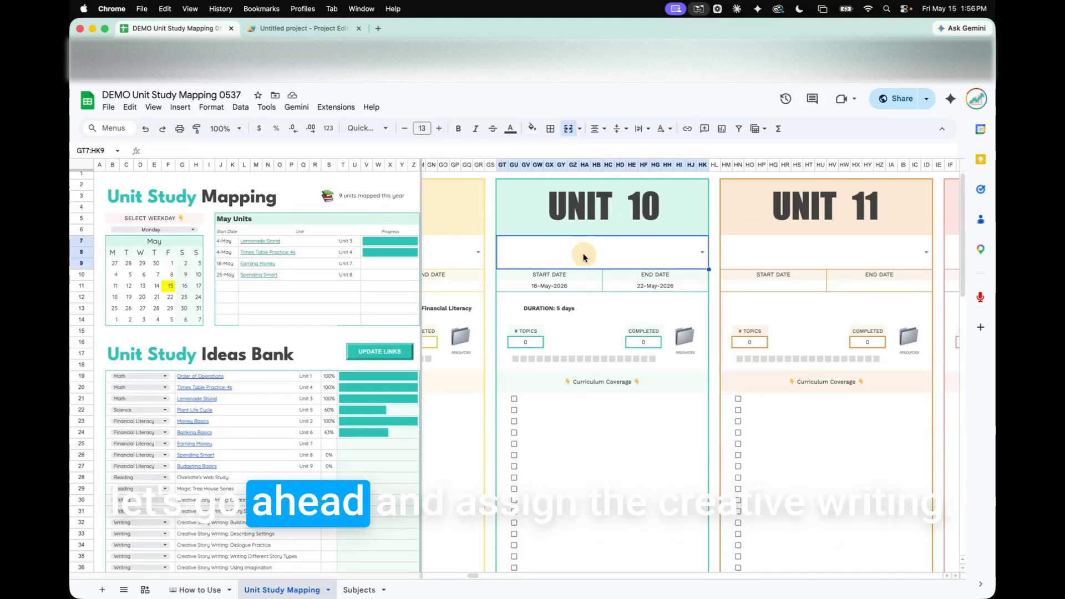
click(702, 253)
text(cre)
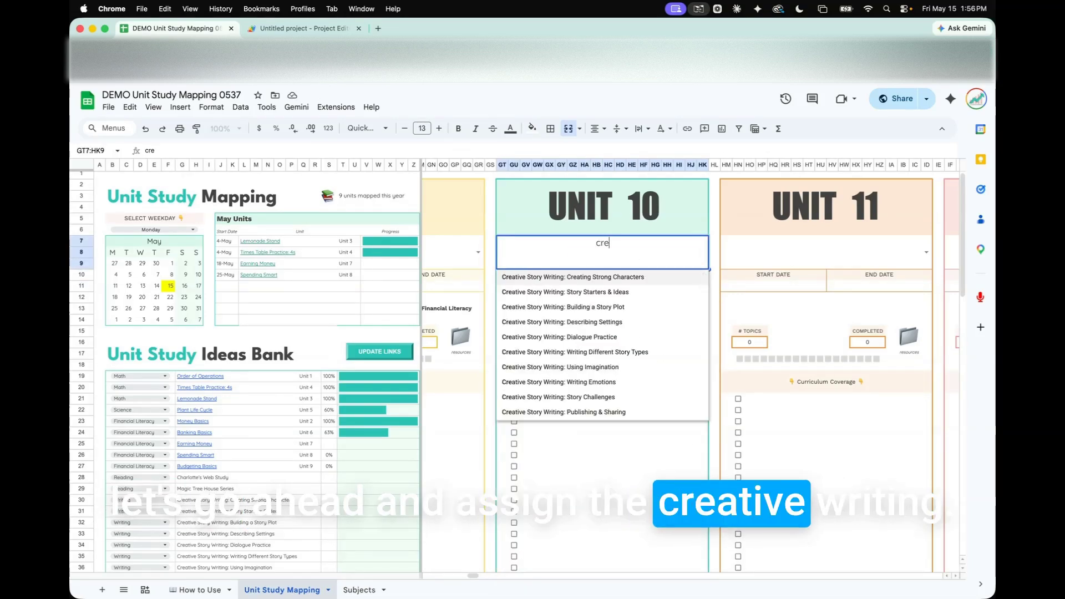
click(561, 282)
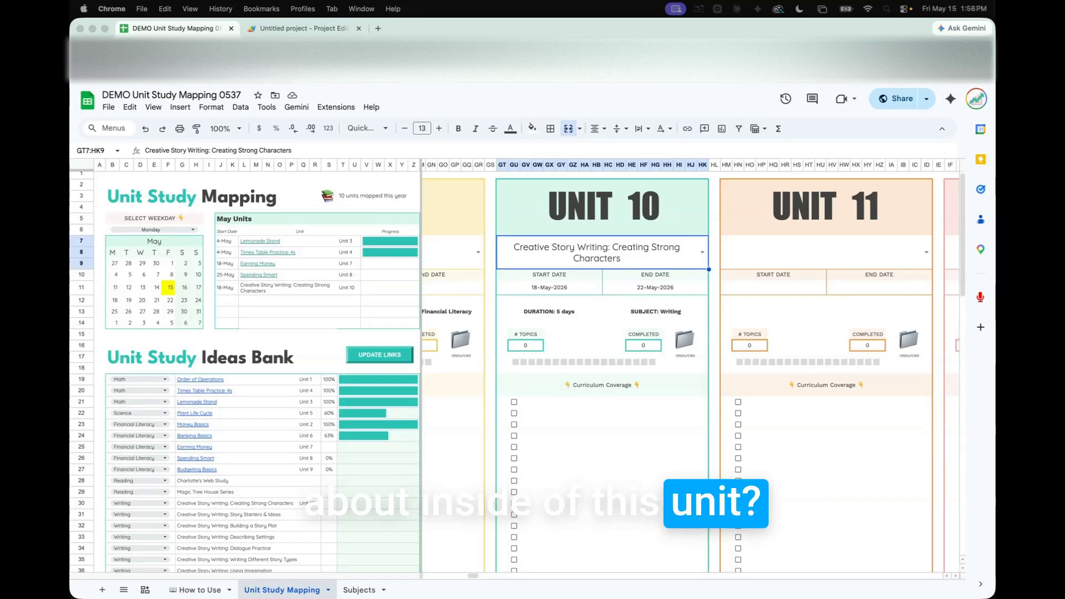
Step: List the Unit 10 topics Hero vs villain, Character personality traits, Character strengths and weaknesses, Character backstory and Character goals and fears under Curriculum Coverage
click(525, 398)
text(Hero vs villain Character personality traits Character strengths and weaknesses Character backstory Character goals and fears)
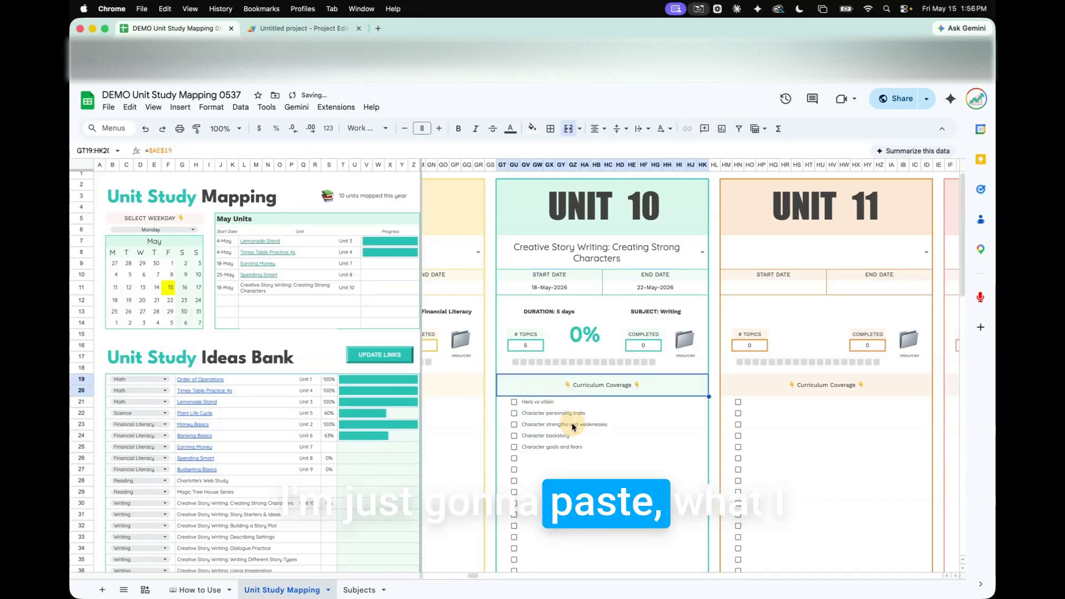
scroll(589, 444, down, 1)
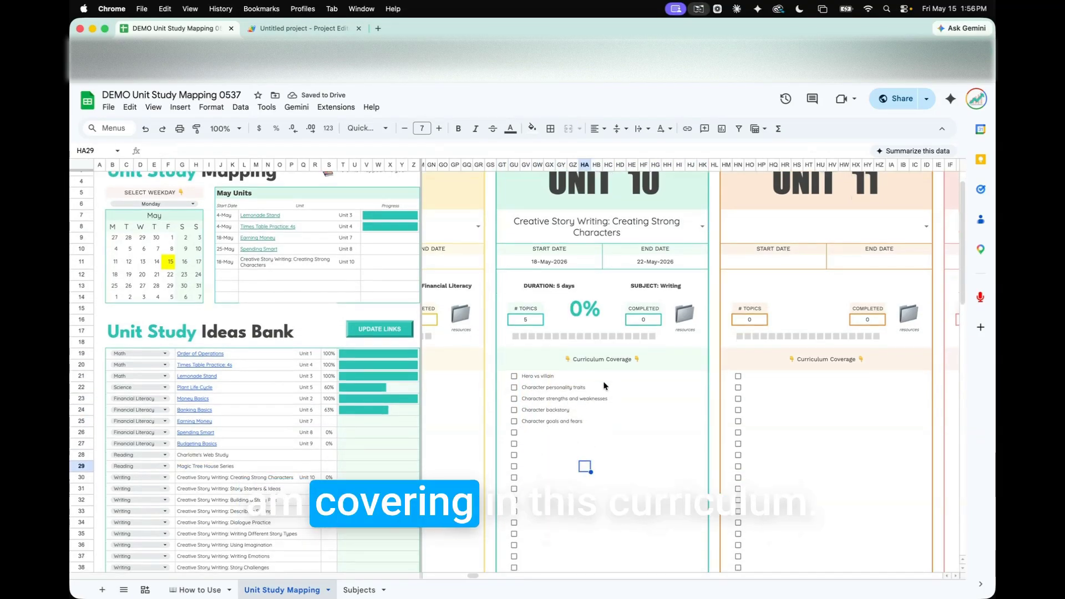
scroll(604, 387, up, 1)
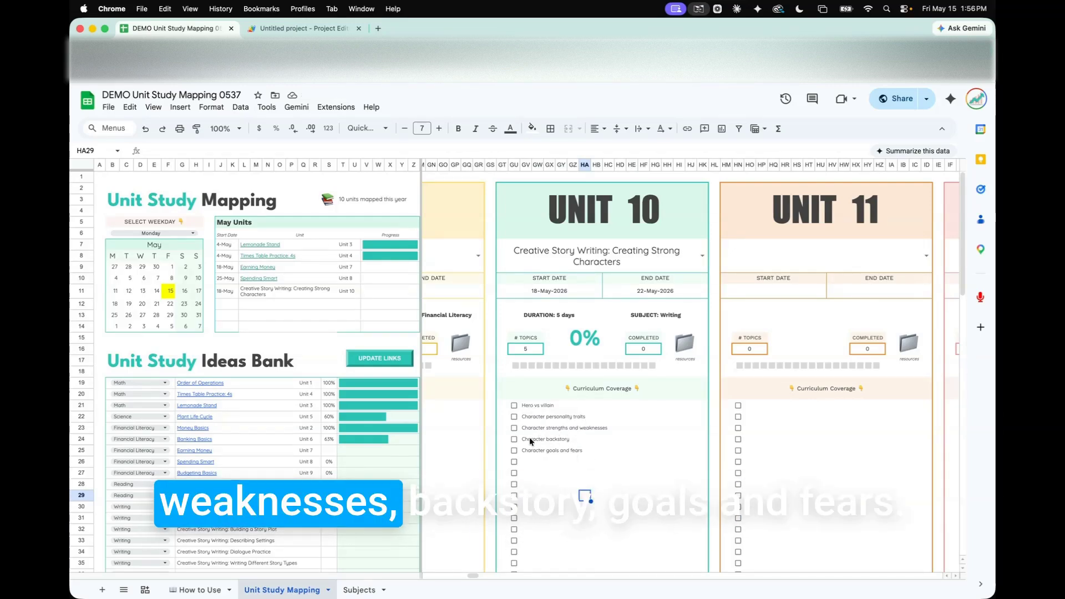
click(624, 452)
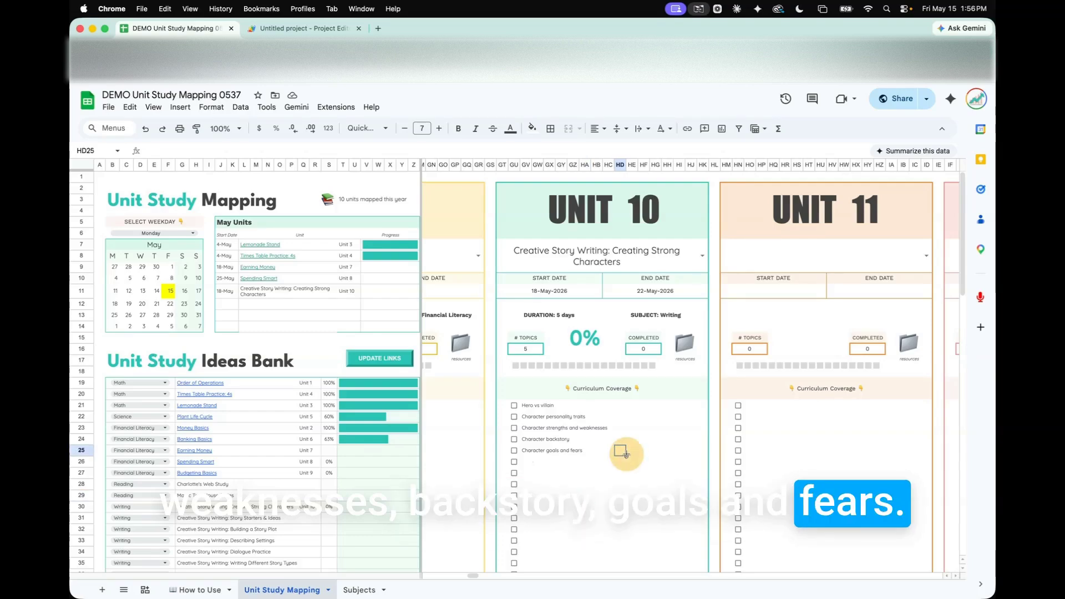
click(607, 518)
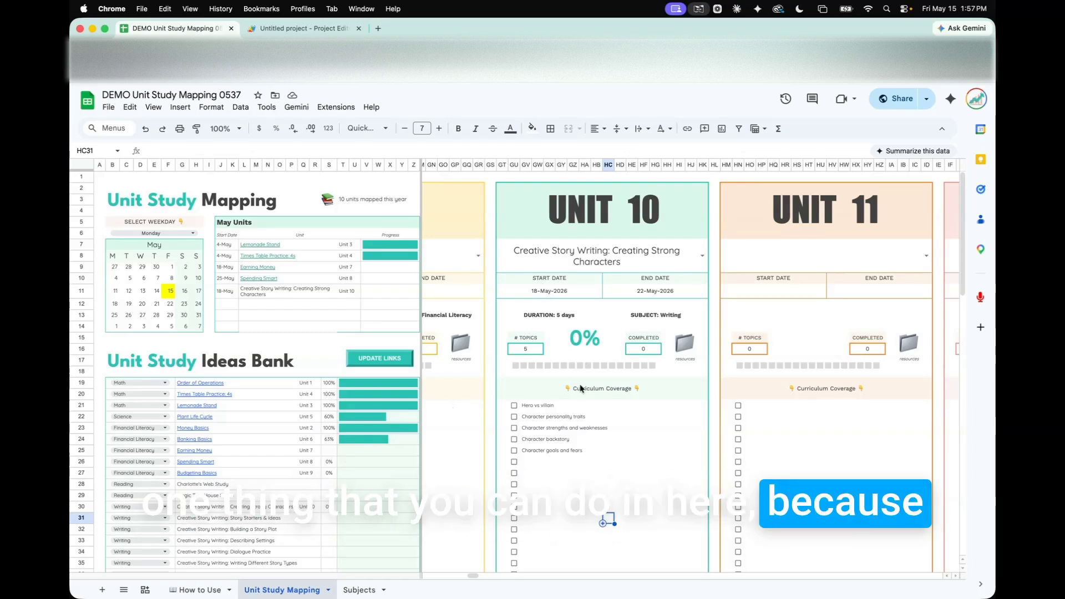
Step: Check the links on the Ideas Bank names in rows 20 to 27 and compare them with the Creating Strong Characters idea in row 30
scroll(873, 305, right, 15)
scroll(873, 305, right, 5)
scroll(657, 365, left, 20)
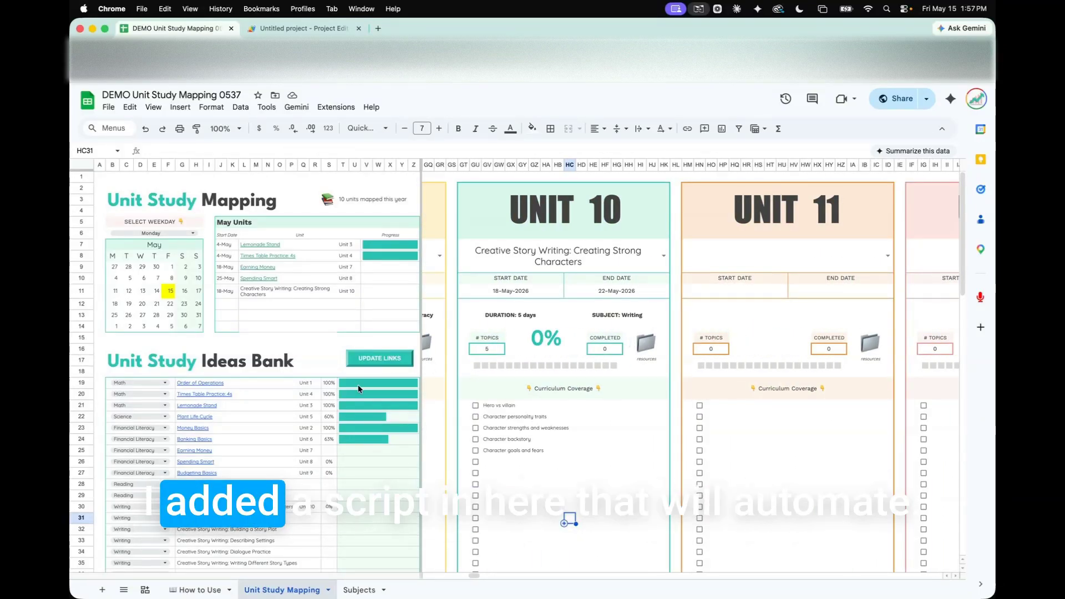
click(311, 361)
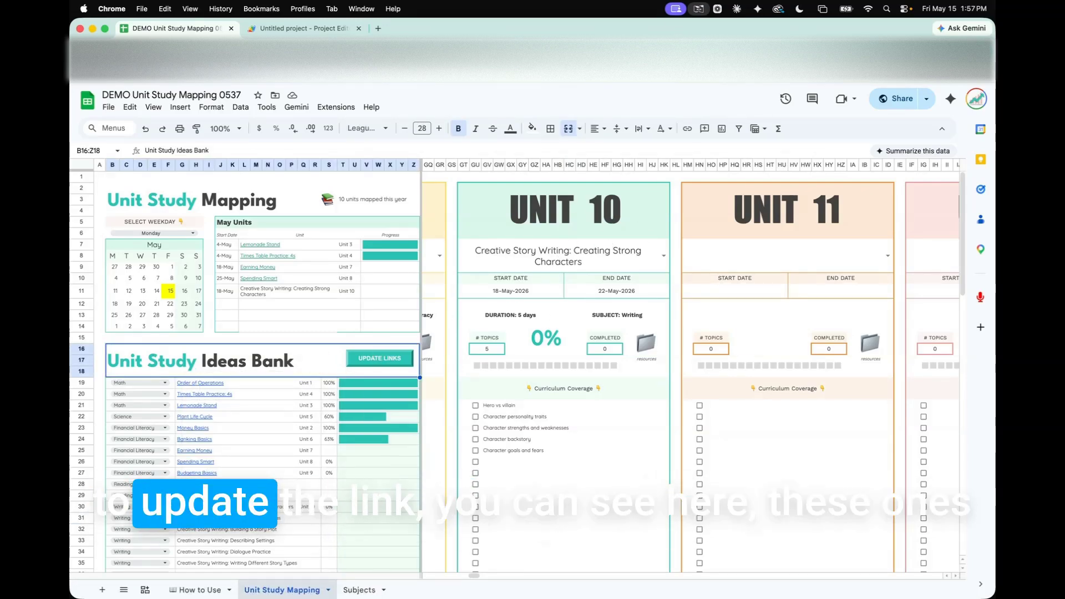
click(196, 479)
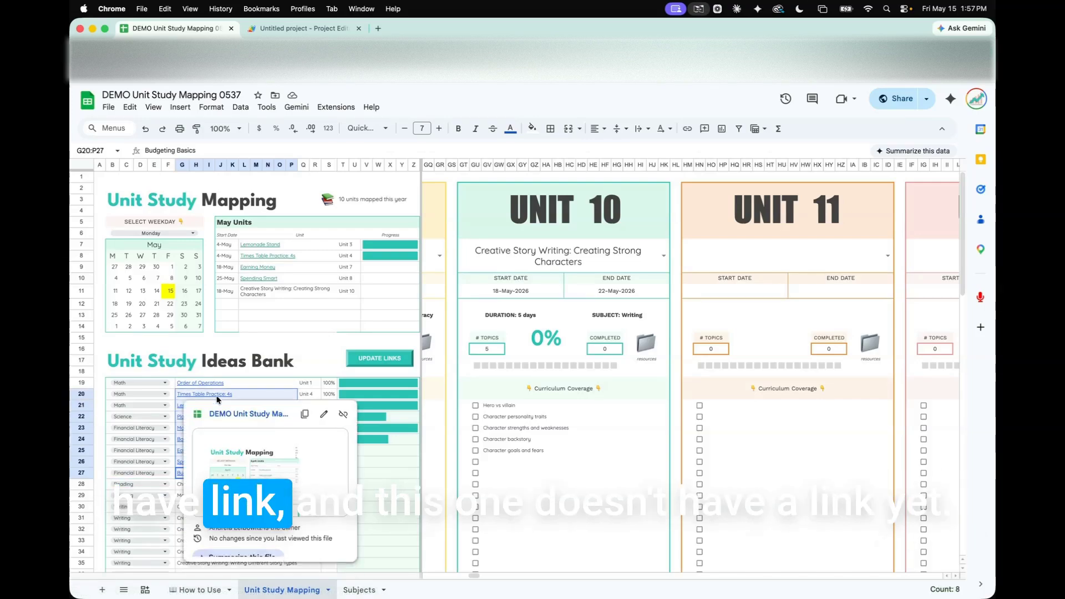
click(195, 507)
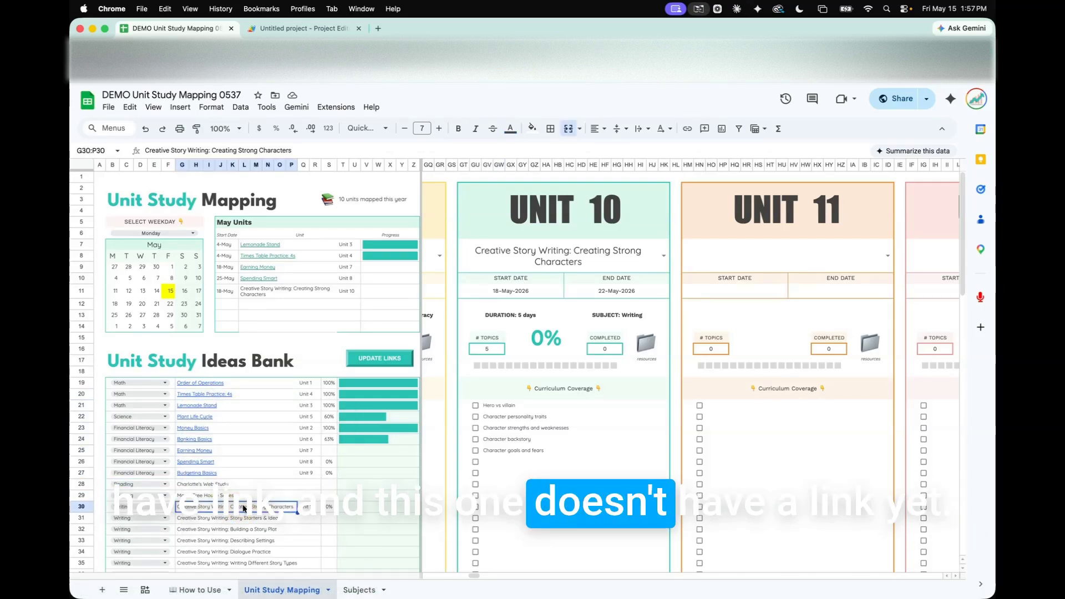
Step: Run the Update Links script, accept its authorization request and proceed past the unverified-app warning to Untitled project
click(373, 362)
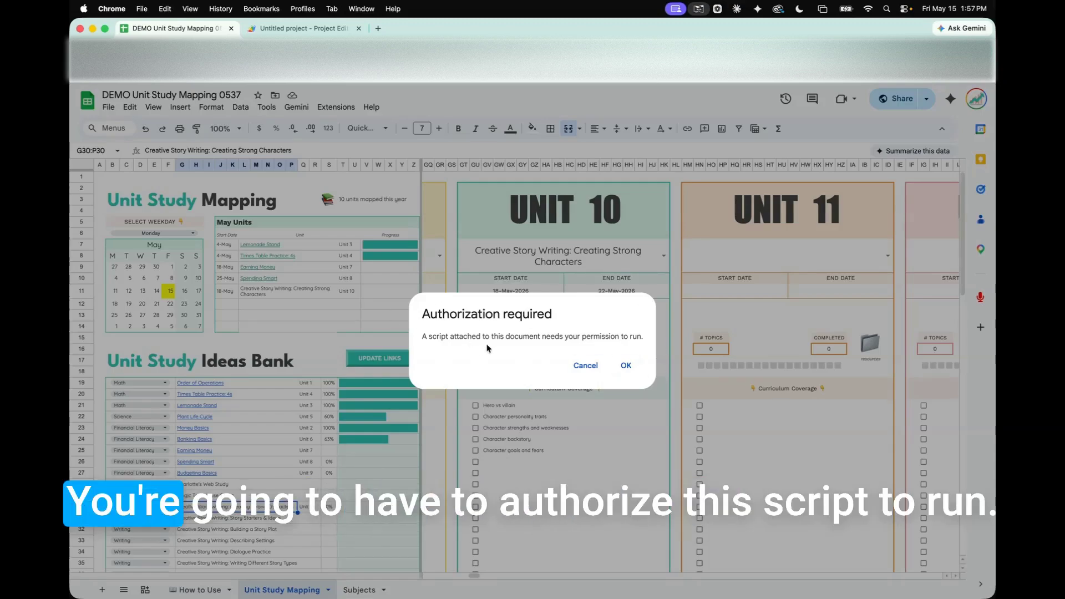
click(626, 366)
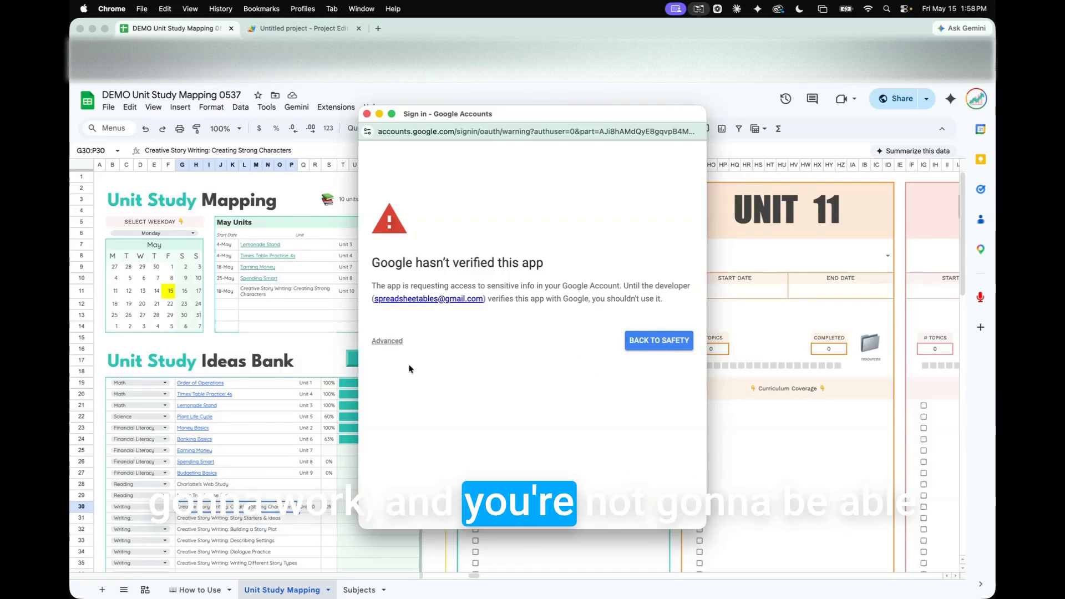
click(388, 342)
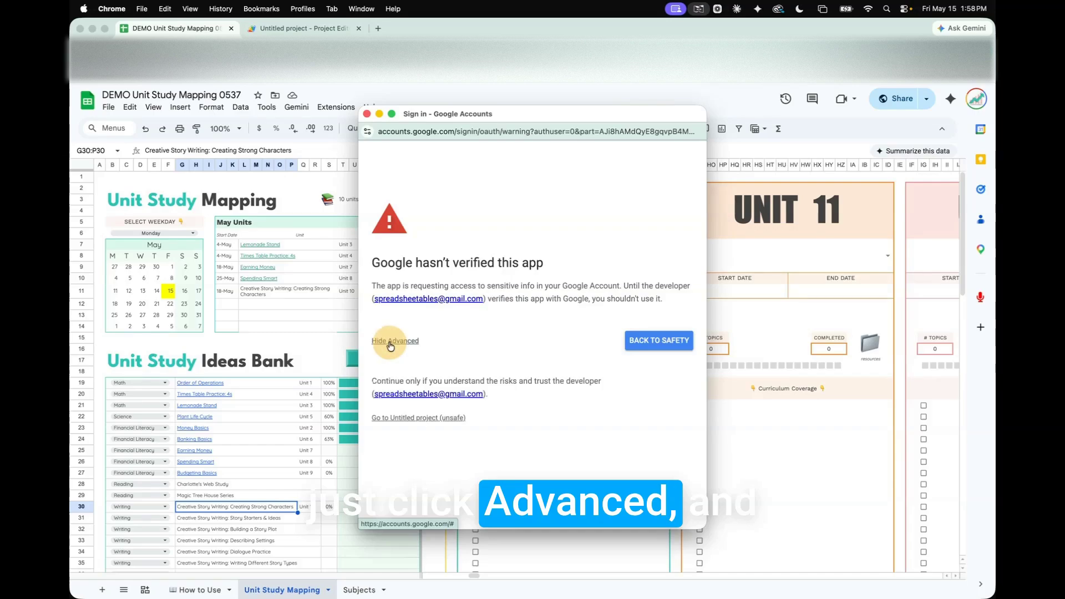
click(402, 423)
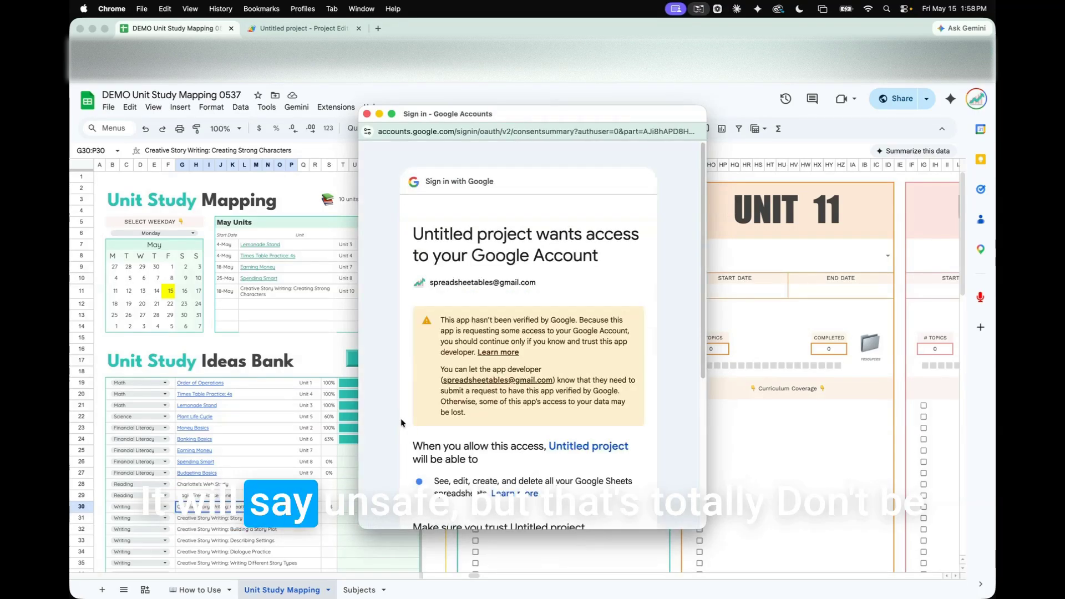
Step: Grant Untitled project access to the Google Sheets spreadsheets and run the link update again
scroll(471, 393, down, 2)
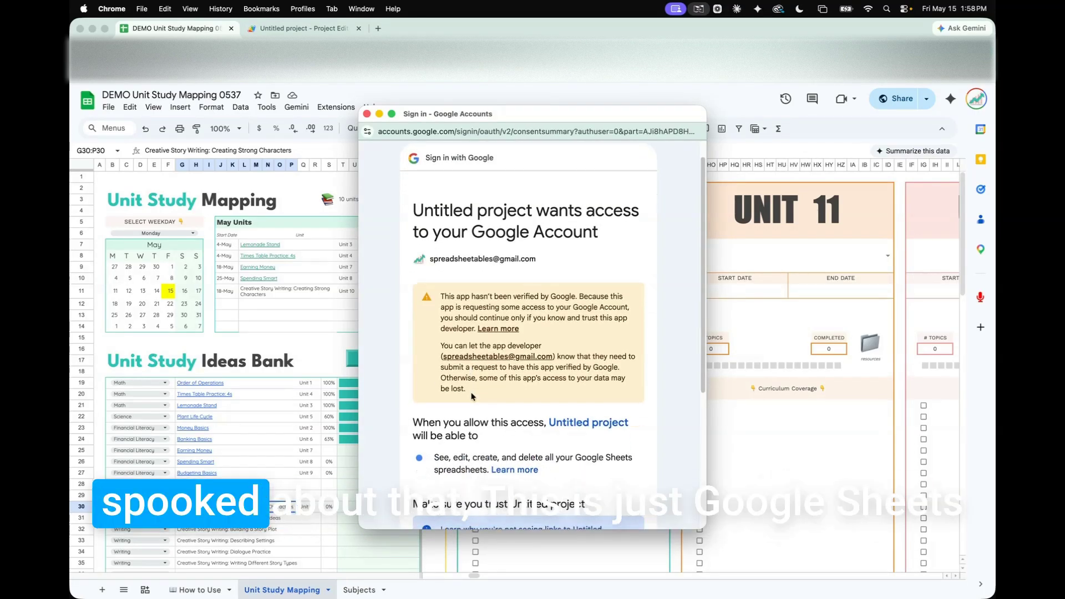
scroll(471, 395, down, 3)
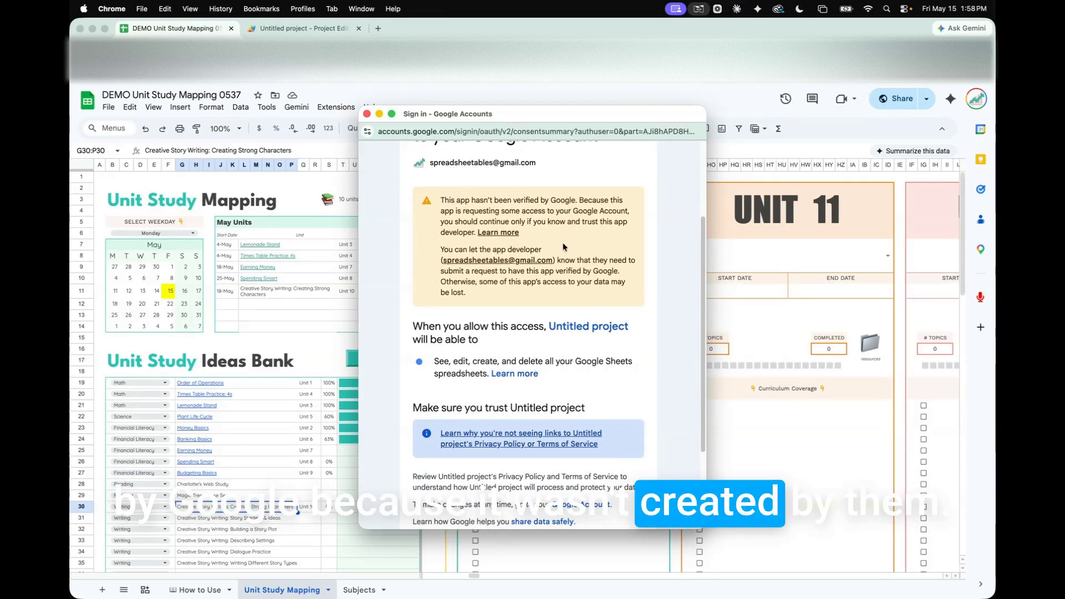
scroll(463, 333, down, 4)
scroll(463, 332, down, 1)
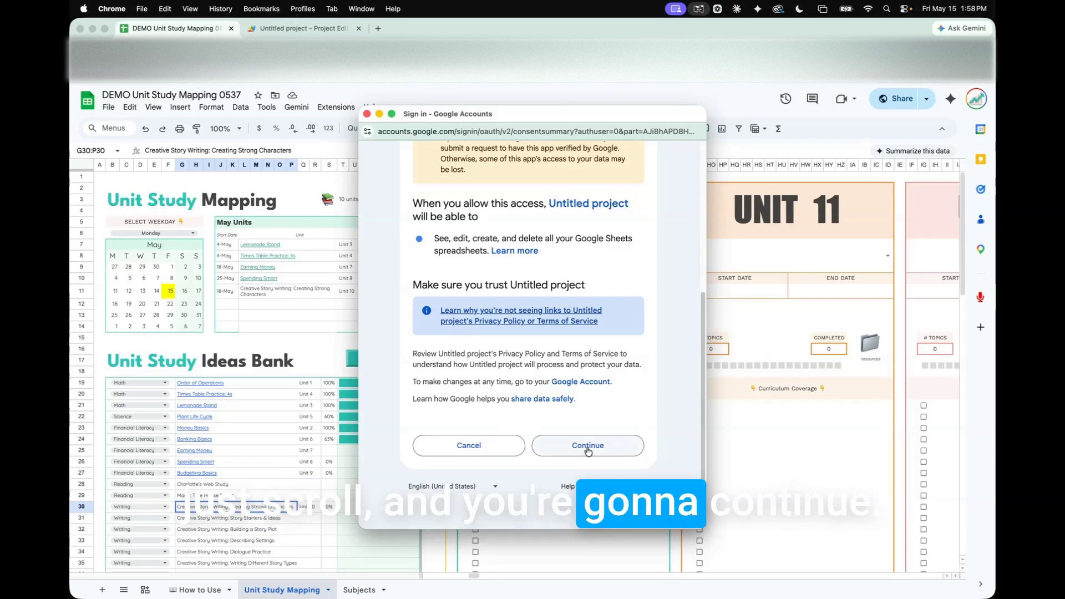
click(583, 446)
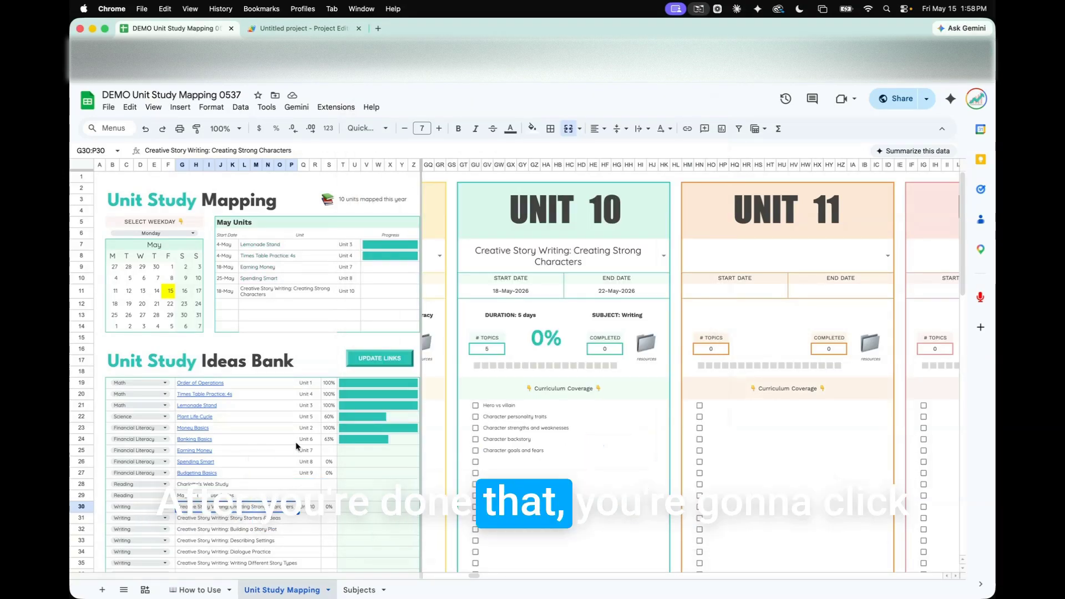
click(371, 358)
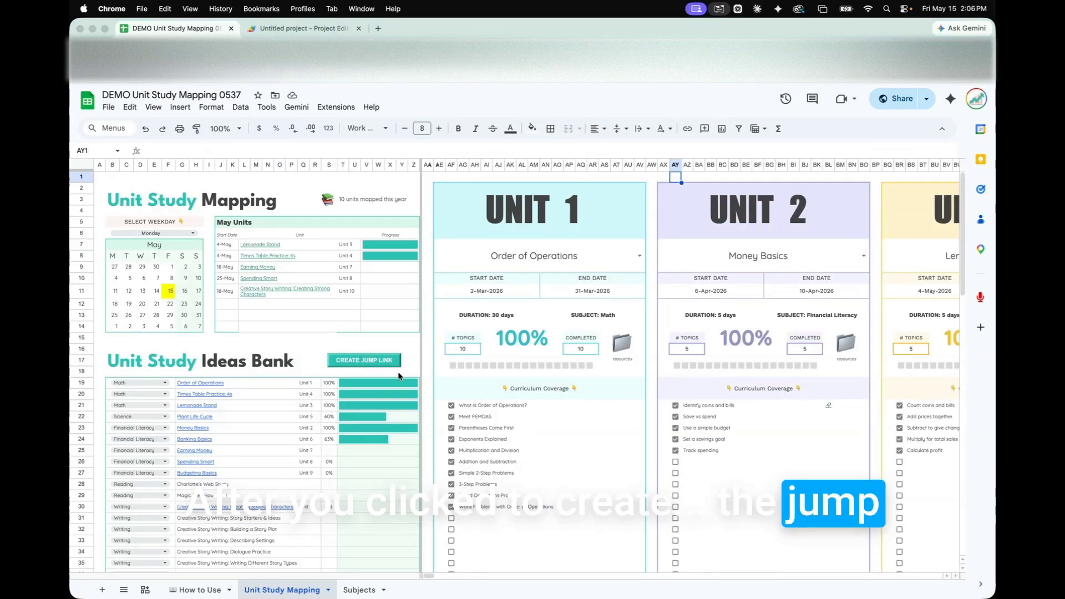
Step: Follow the Ideas Bank jump link of Creative Story Writing: Creating Strong Characters from Unit 1 to its linked unit
click(211, 510)
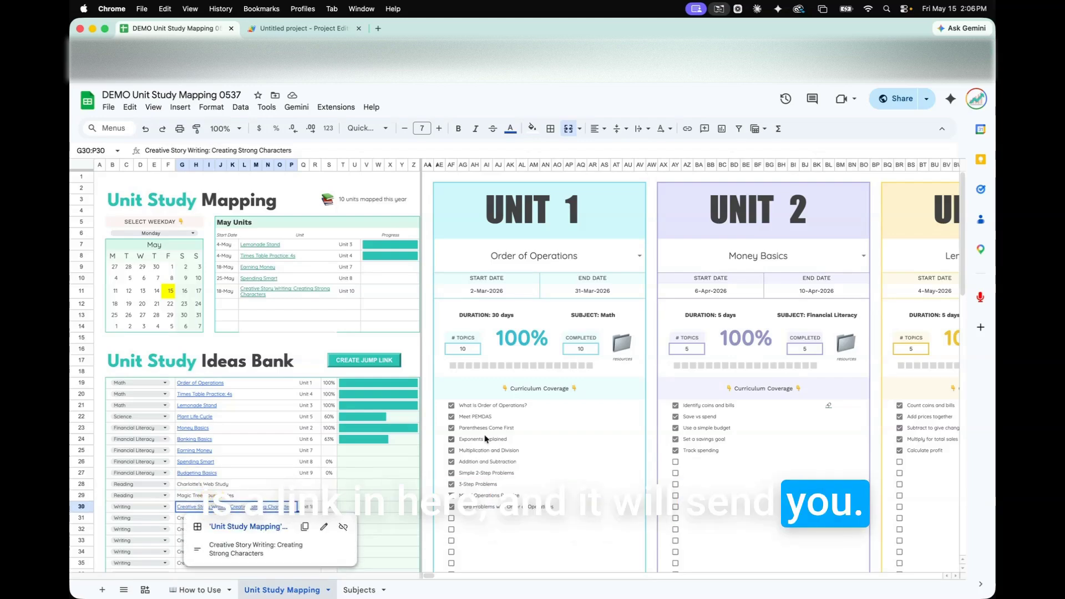
click(559, 257)
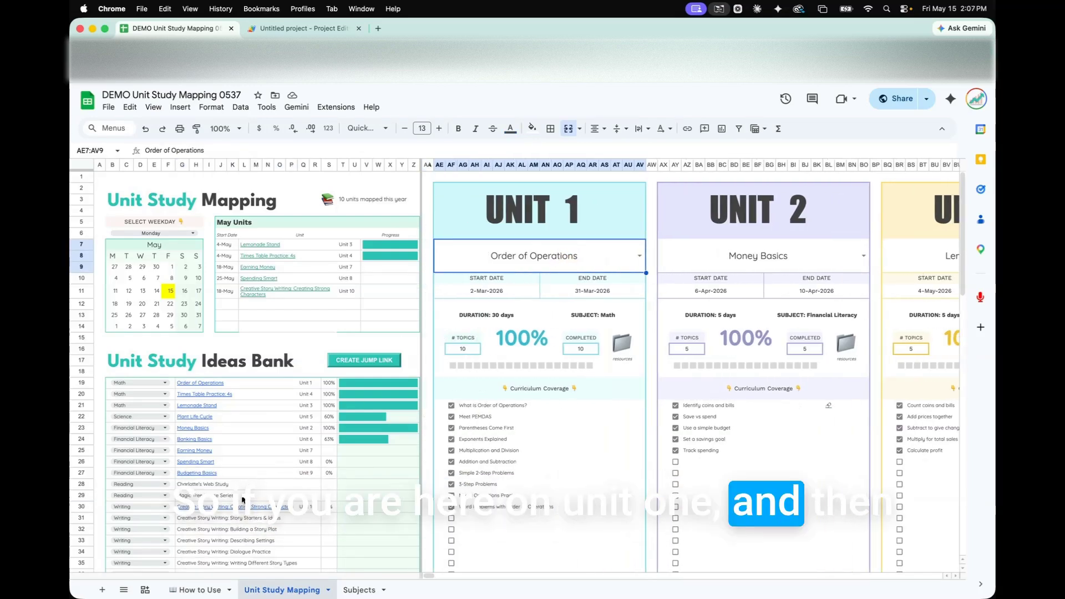
click(222, 507)
click(234, 527)
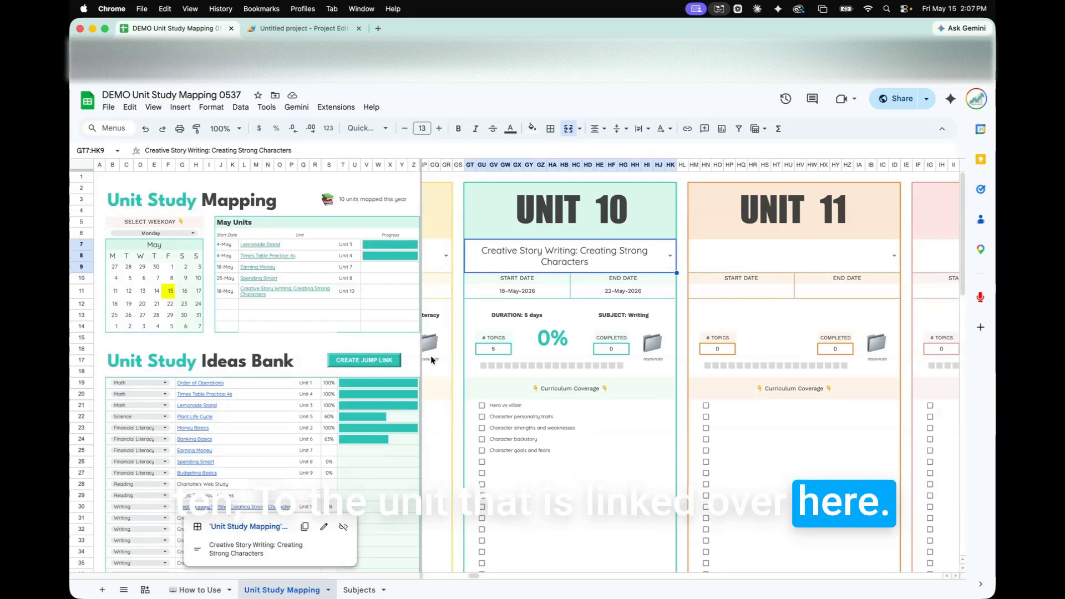
click(279, 338)
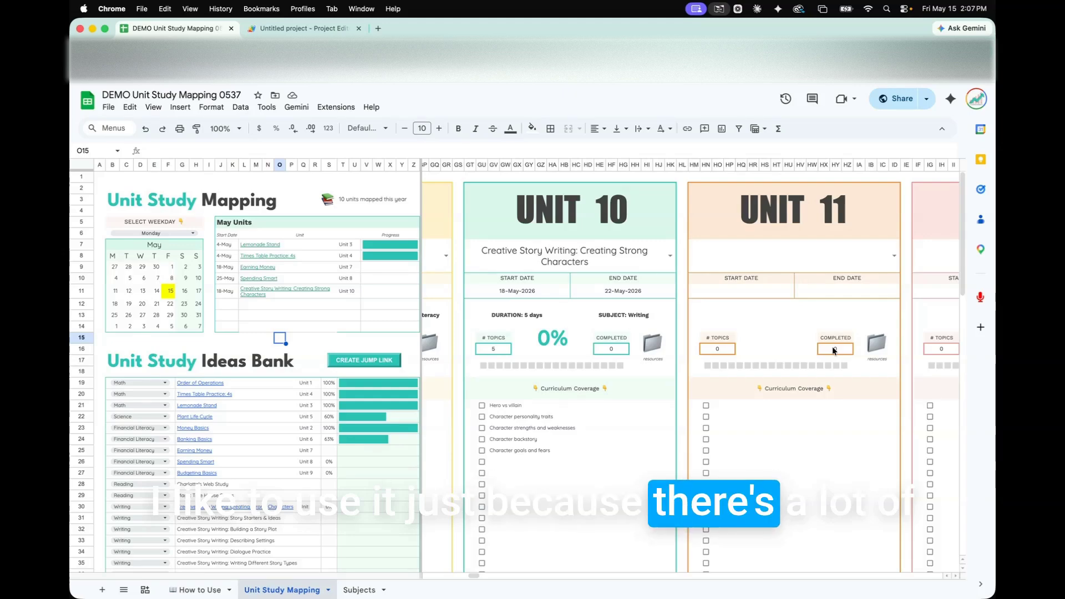
Step: Mark Hero vs villain, Character personality traits and Character strengths and weaknesses as completed in Unit 10's Curriculum Coverage
click(552, 451)
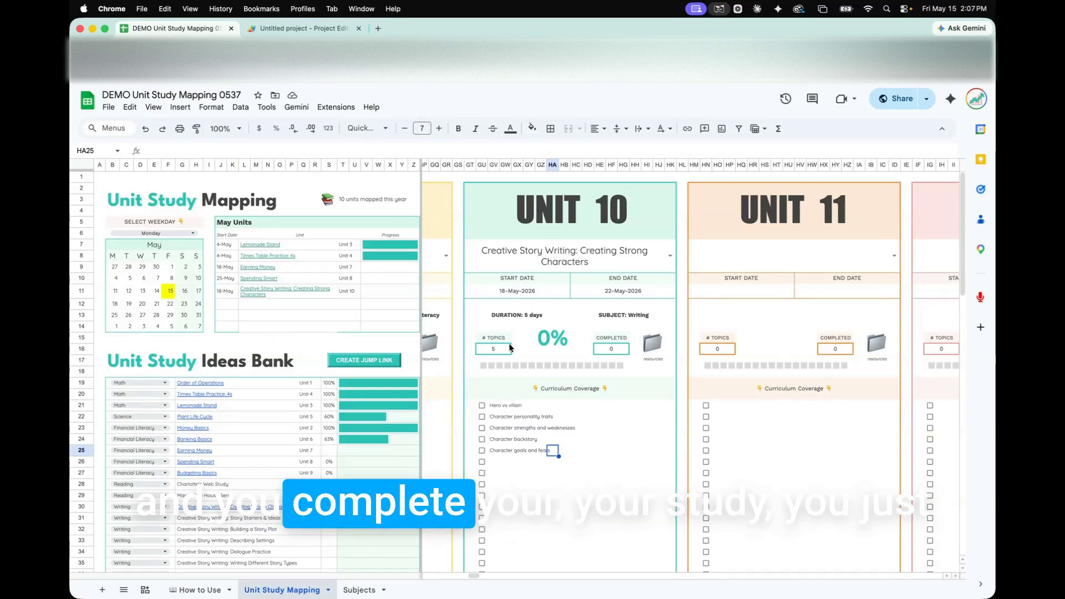
click(481, 417)
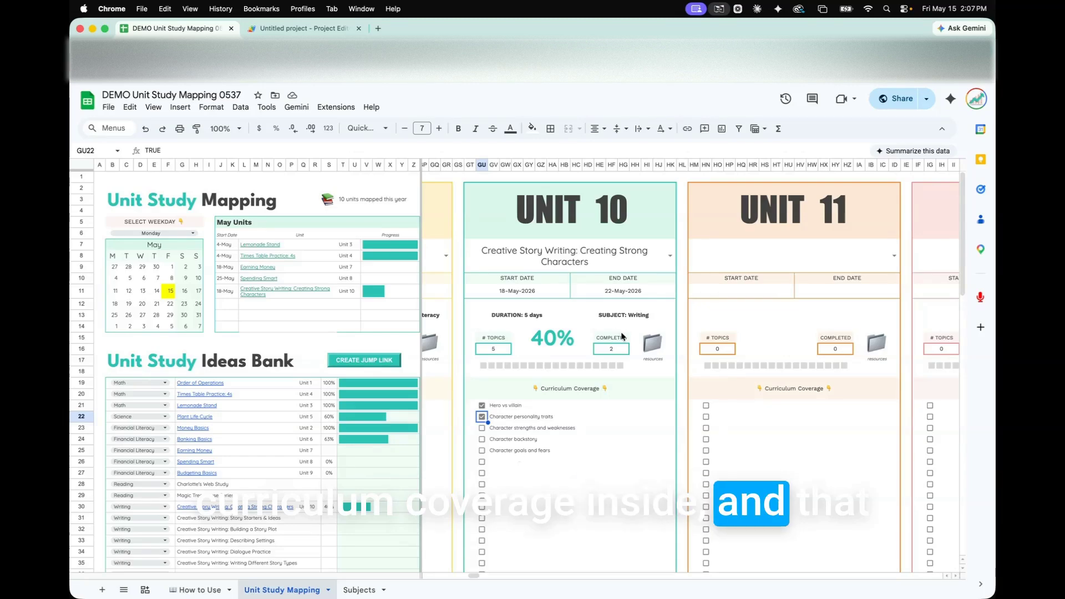
click(481, 427)
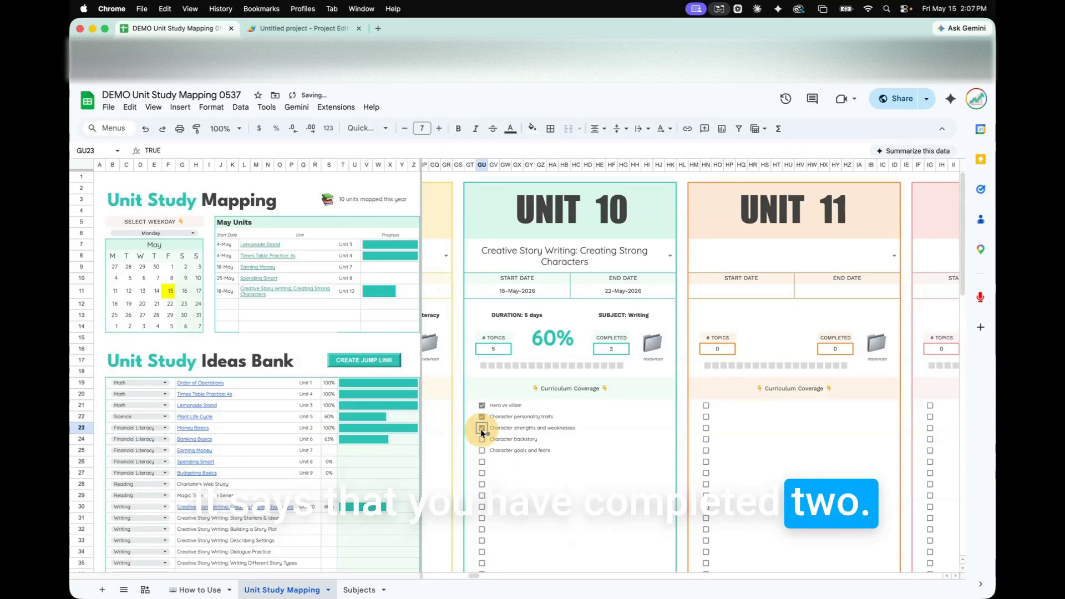
Step: Insert a movie camera emoji in cell HI21 on Unit 10's Hero vs villain row
click(649, 344)
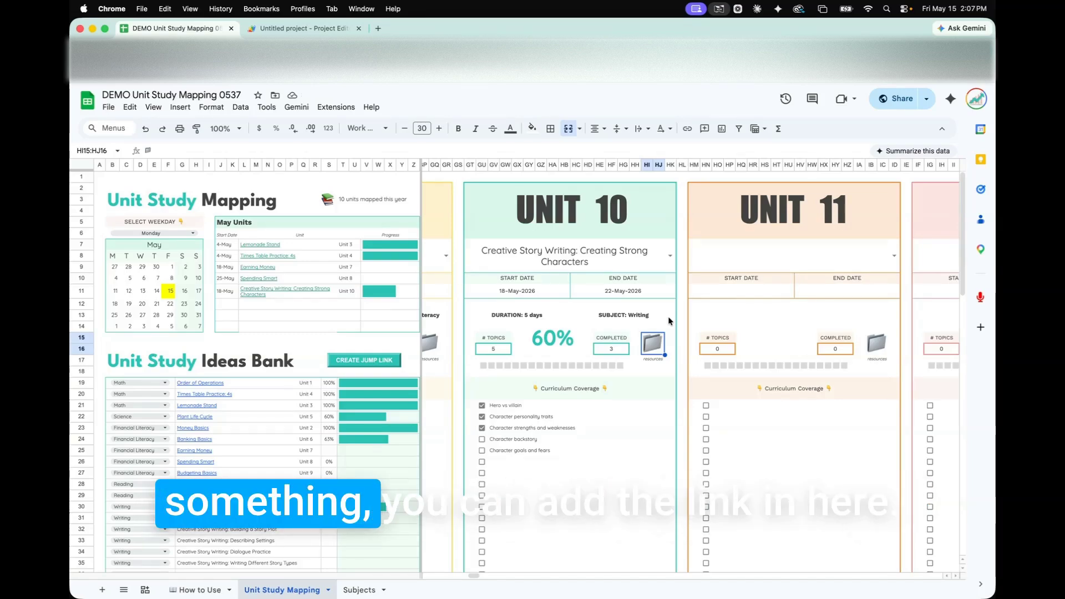
click(647, 405)
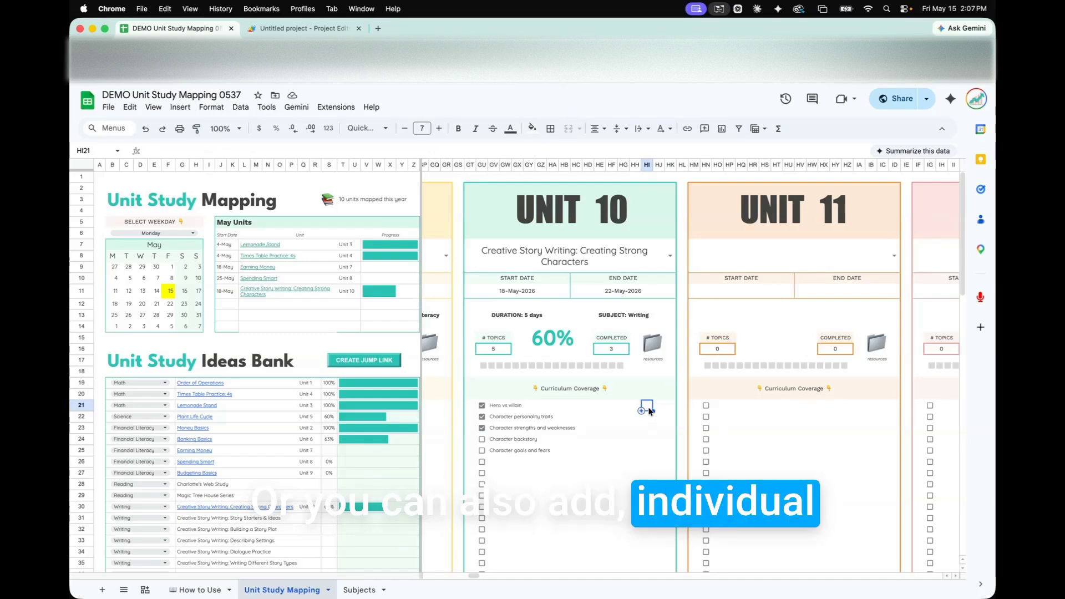
click(648, 411)
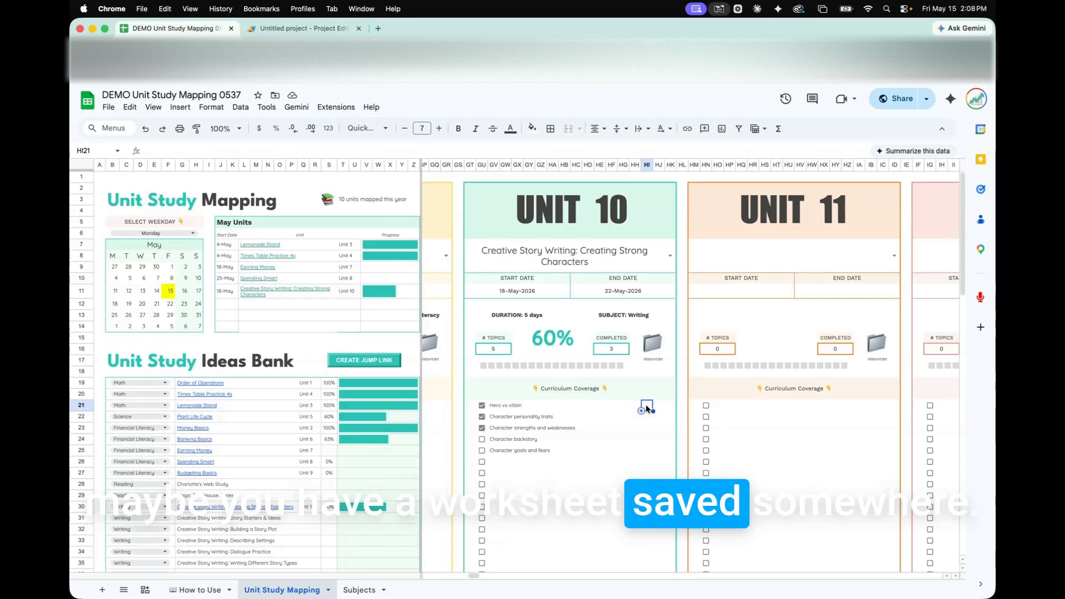
double_click(647, 408)
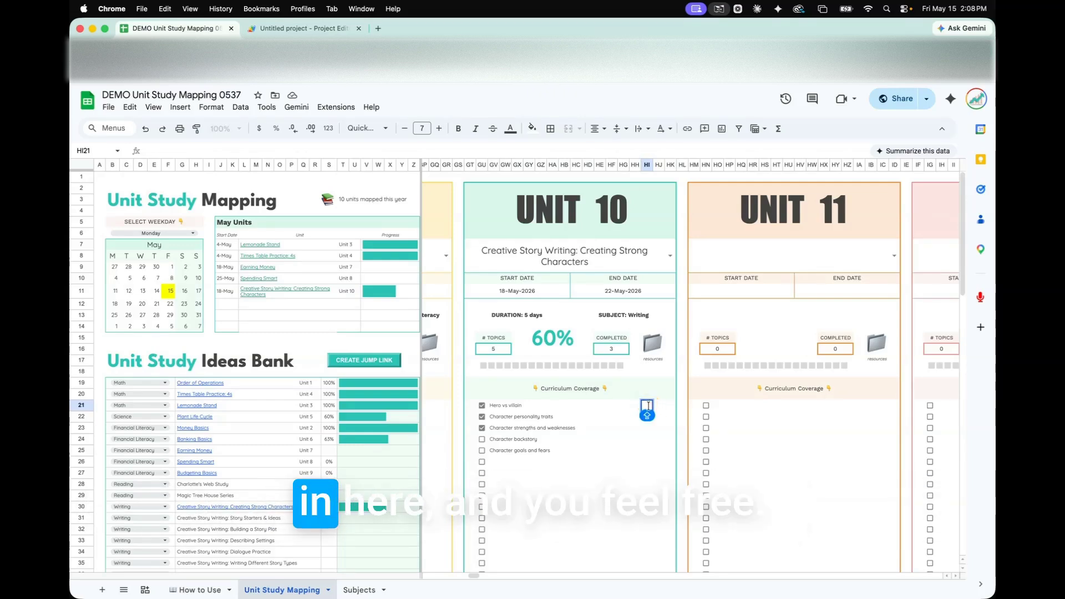
key(ctrl+super+space)
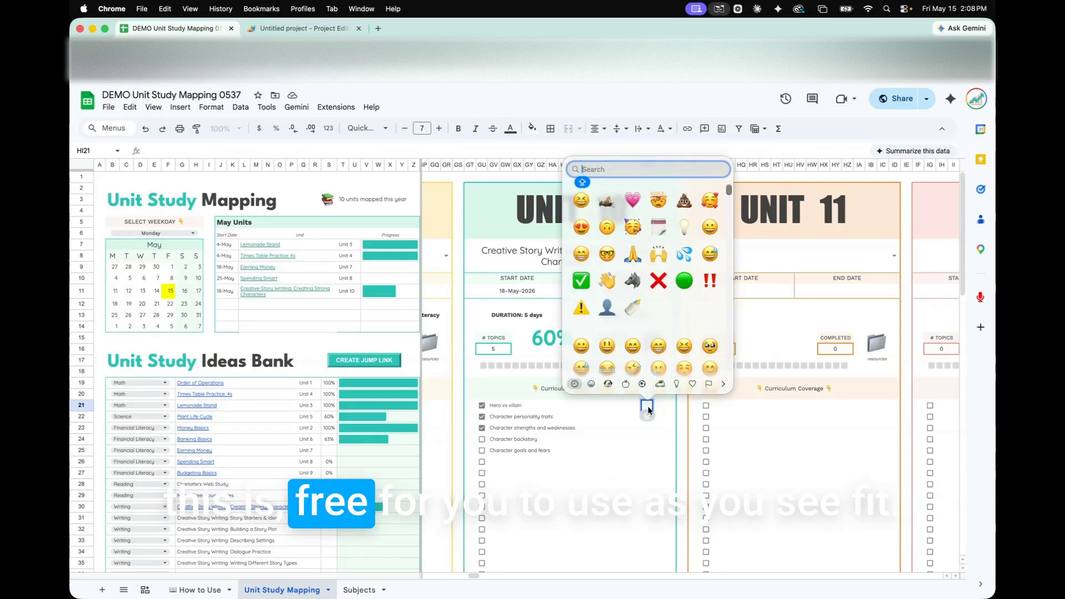
text(VIDEO)
click(607, 197)
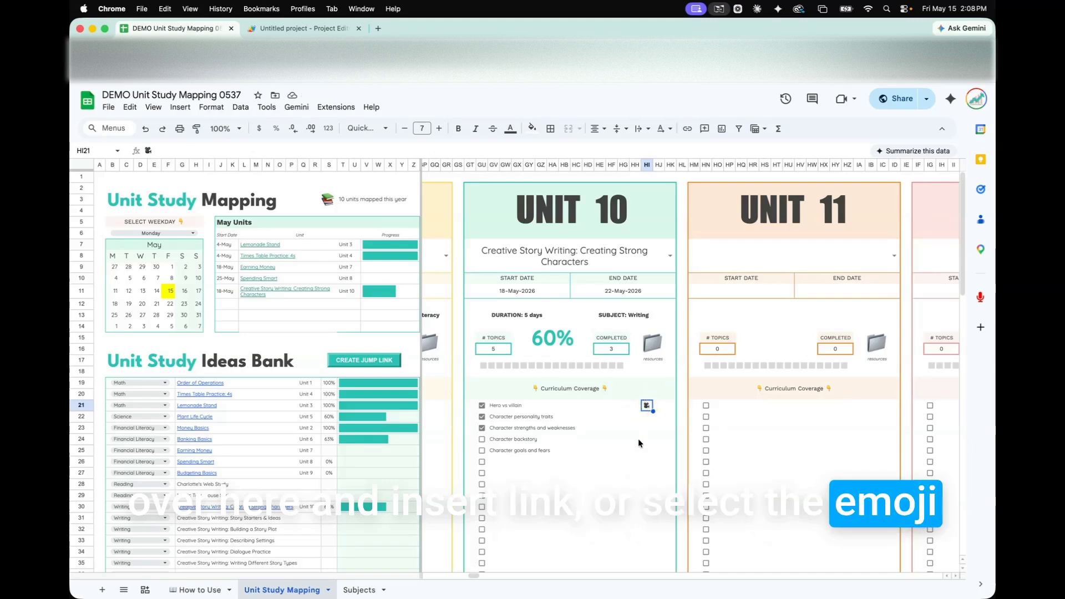
Step: Link the movie camera emoji on the Hero vs villain row to youtube.com
key(super+k)
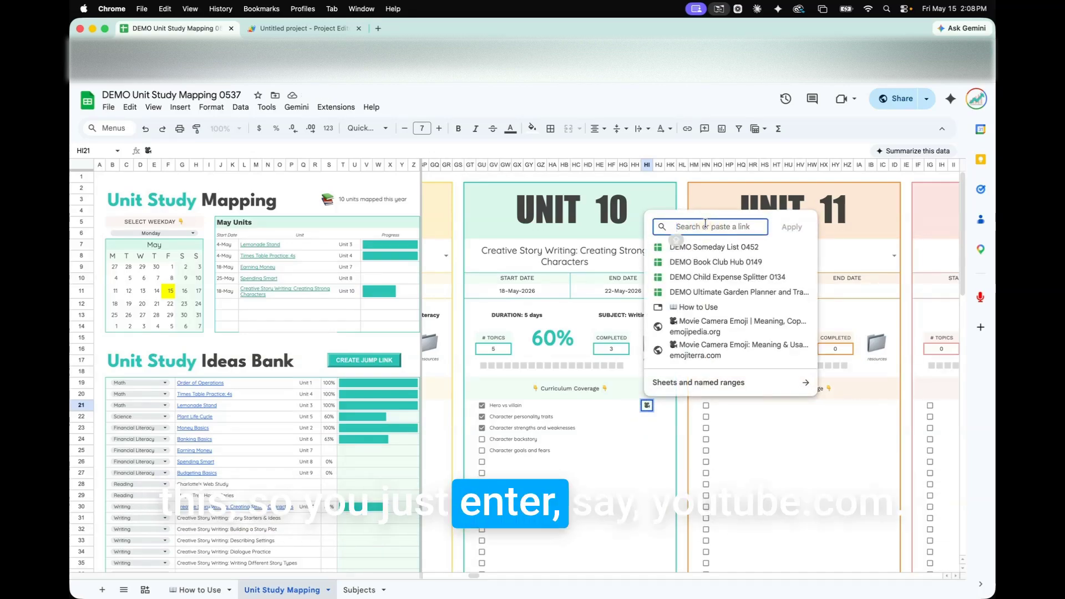
text(YOUTUBE.COM)
key(Return)
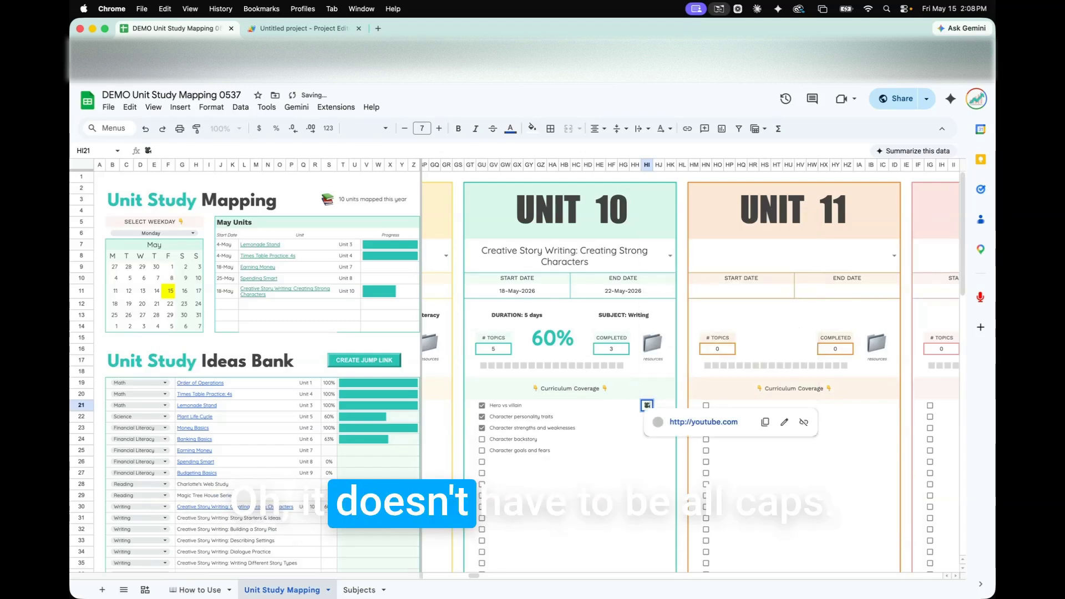
Step: Insert a writing hand emoji in cell HJ21, beside the movie camera on the Hero vs villain row
click(659, 406)
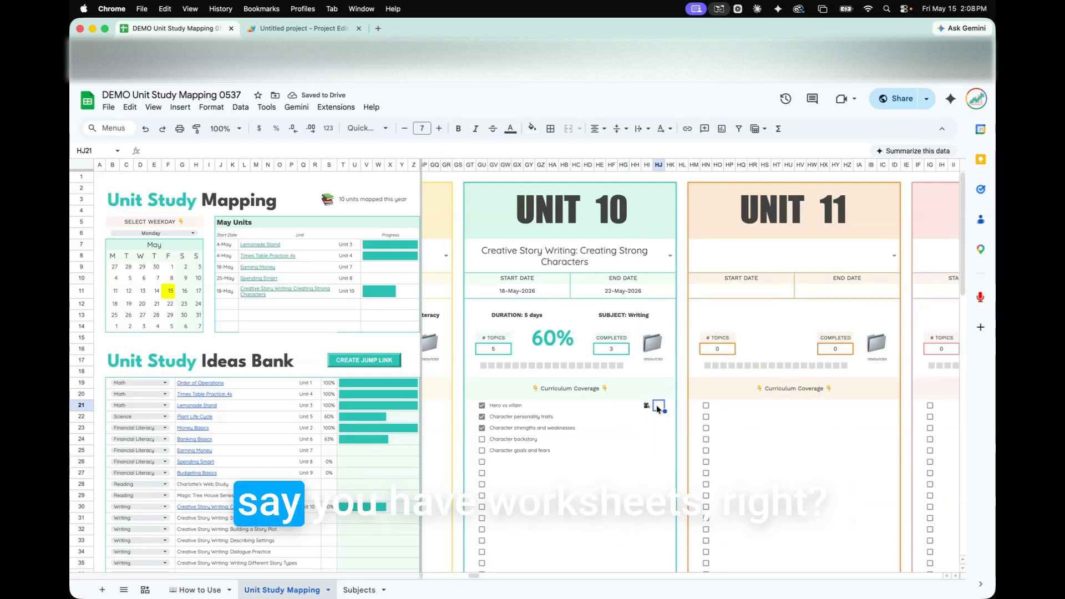
double_click(657, 406)
key(ctrl+super+space)
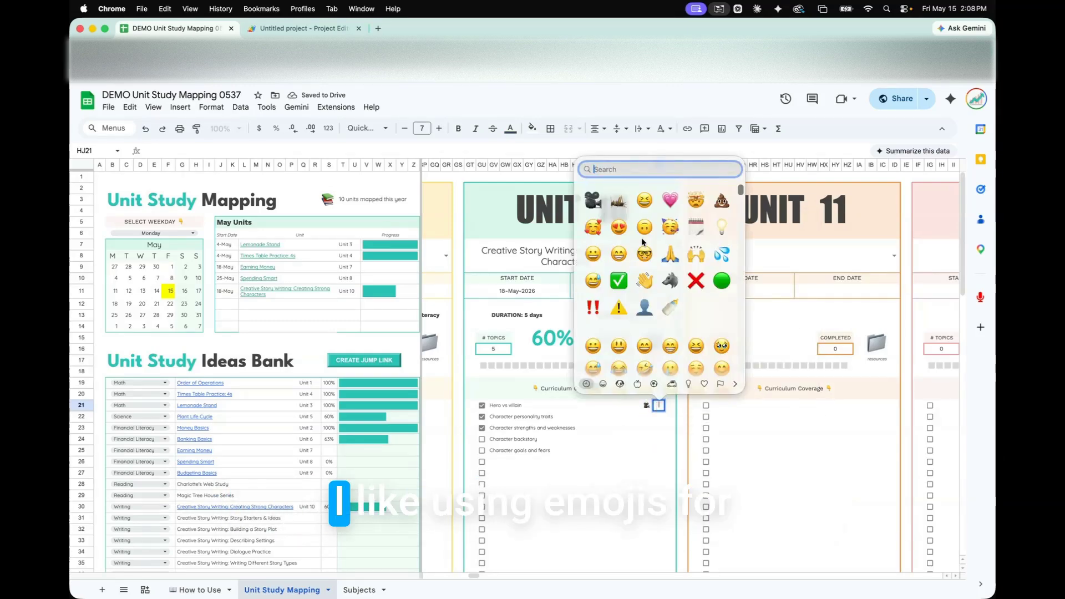
text(writ)
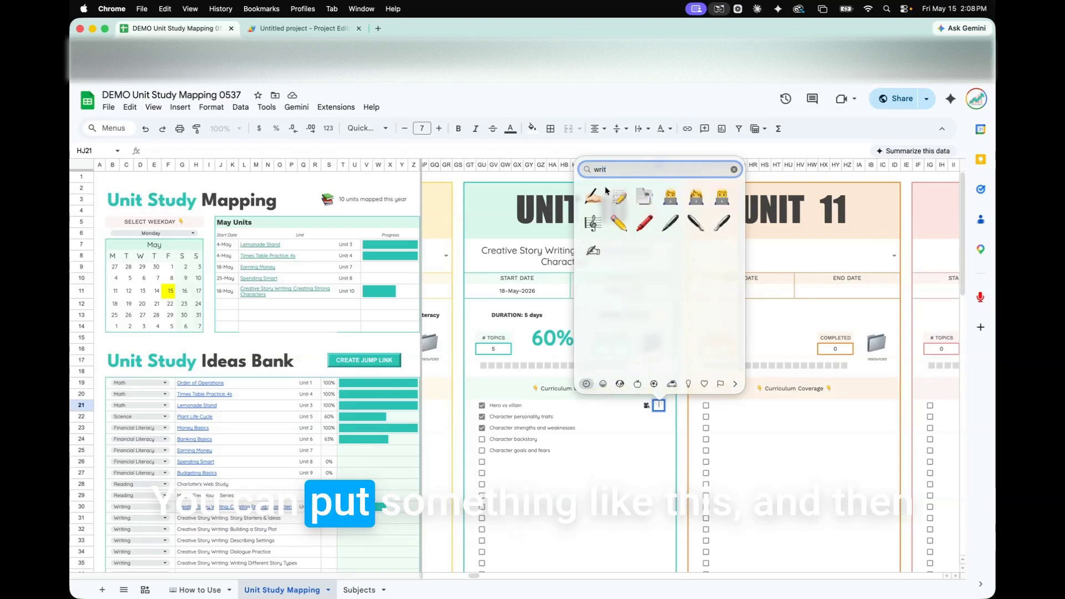
click(593, 195)
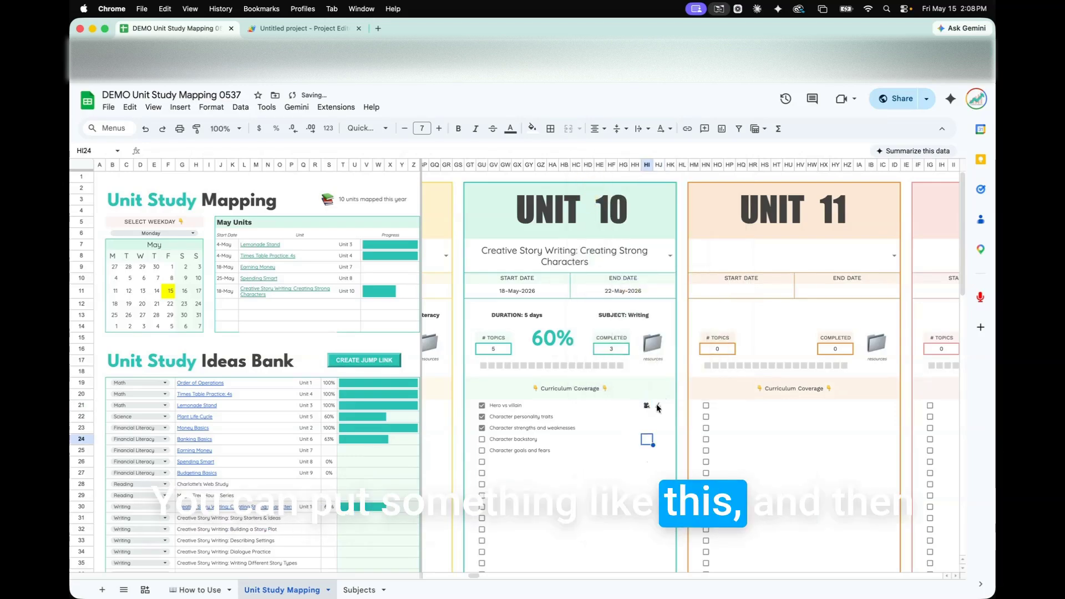
Step: Link the writing hand emoji on the Hero vs villain row to worksheets.com
key(super+k)
text(worksheets.com)
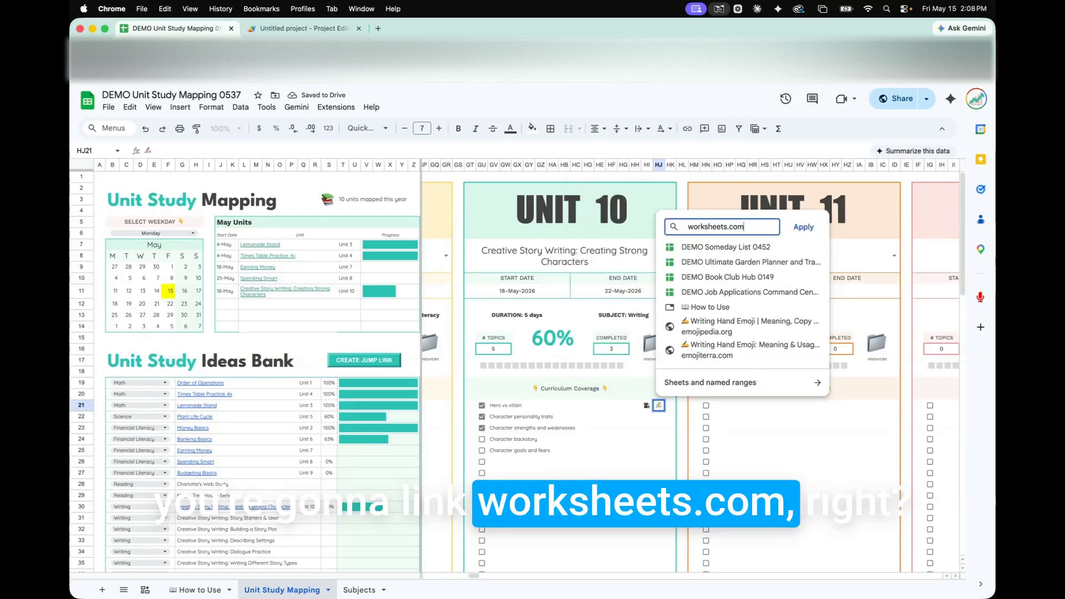
key(Return)
click(684, 427)
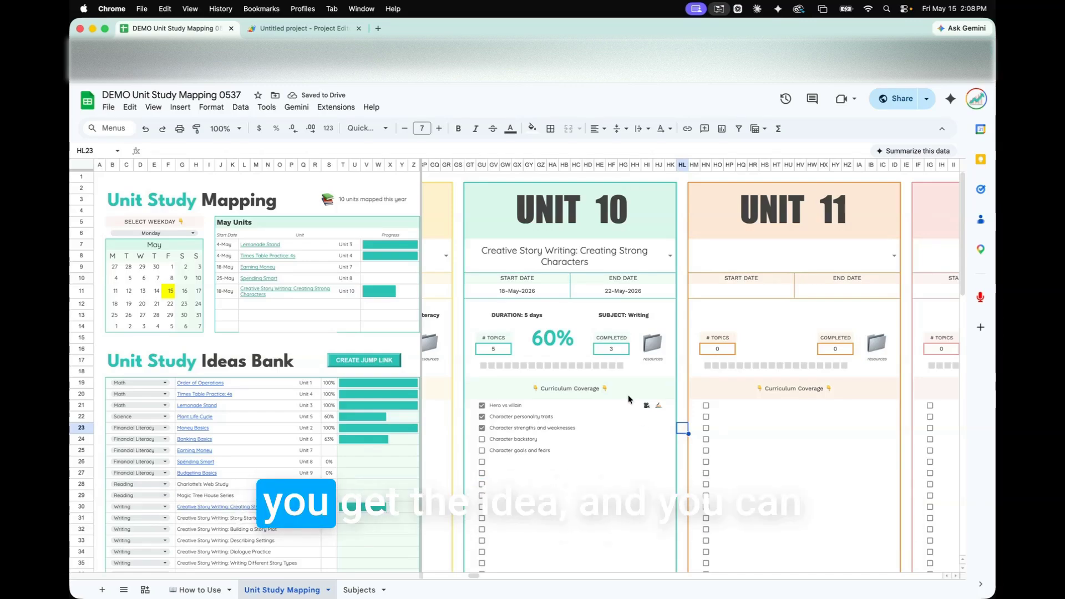
Step: Copy the two linked emojis down to the other four Unit 10 topics and remove the worksheets link from cell HJ23
drag(649, 408, 663, 452)
click(659, 427)
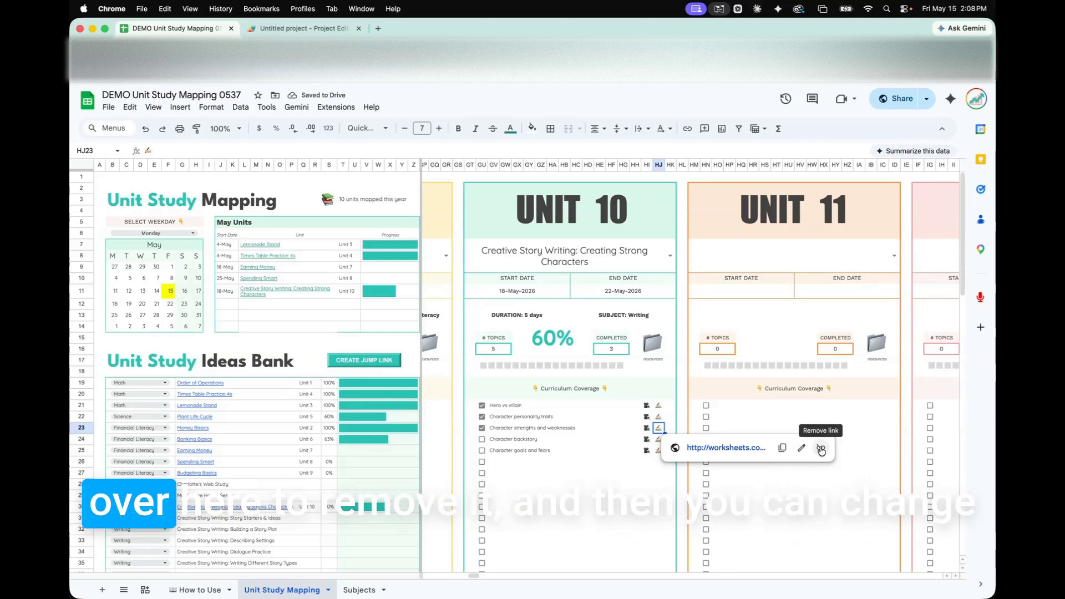
click(821, 448)
Step: Clear both emojis from the Character strengths and weaknesses row, cells HI23:HJ23
click(647, 428)
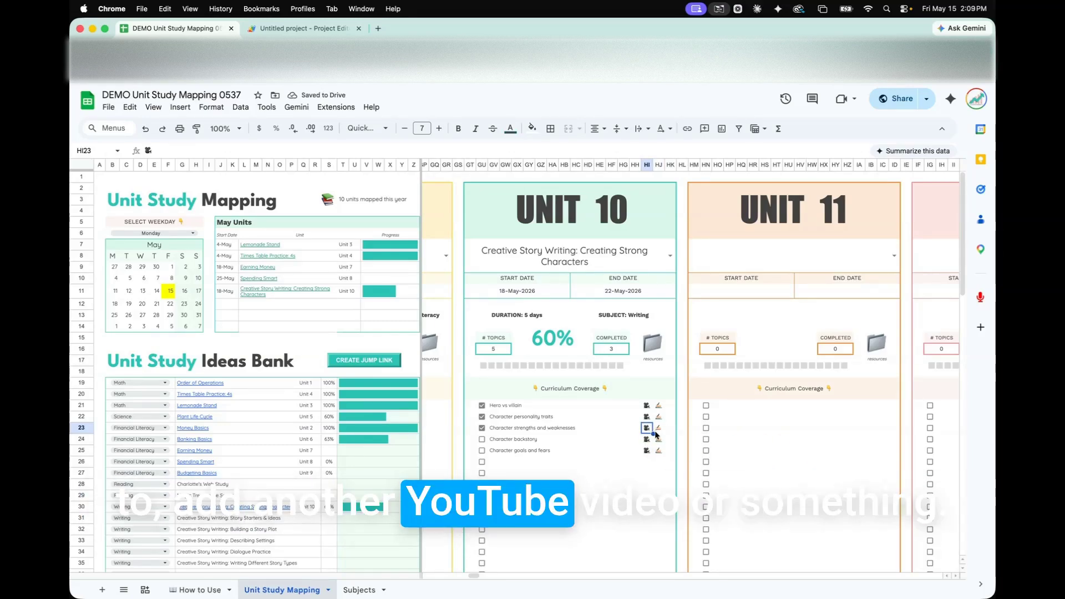
shift+click(659, 428)
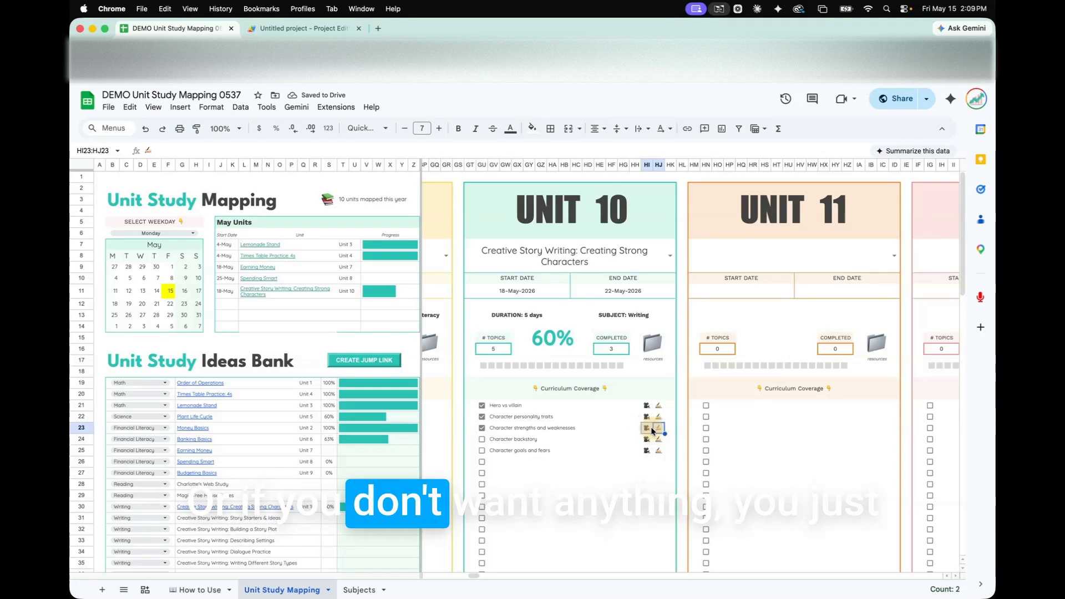
key(Delete)
click(623, 472)
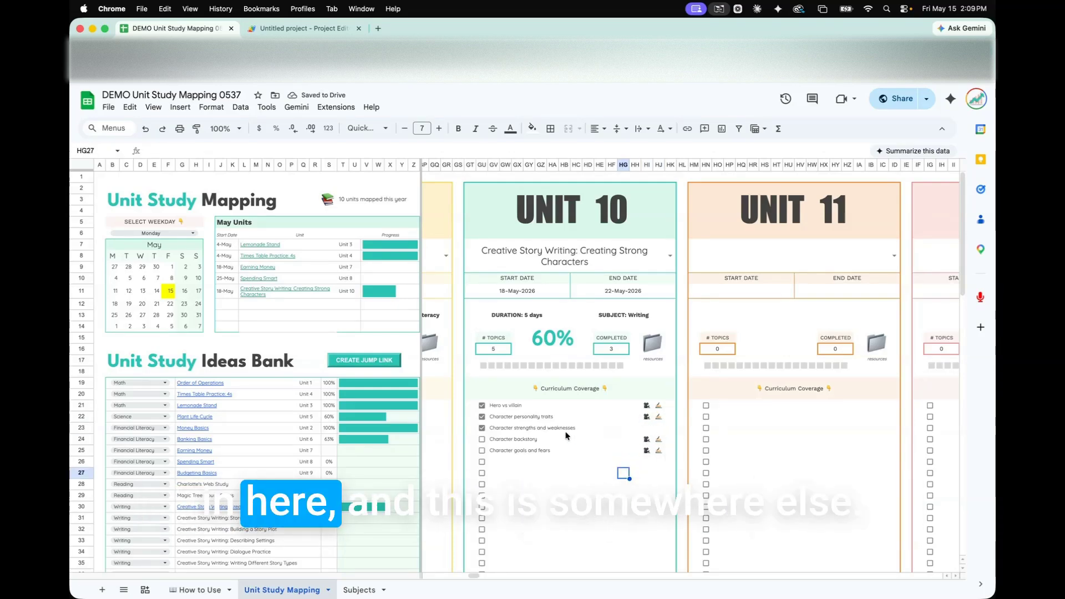
Step: Enter the note "TGTB - page 32" in cell HE23 beside Character strengths and weaknesses
key(Up)
key(Up)
key(Up)
key(Up)
key(Left)
key(Left)
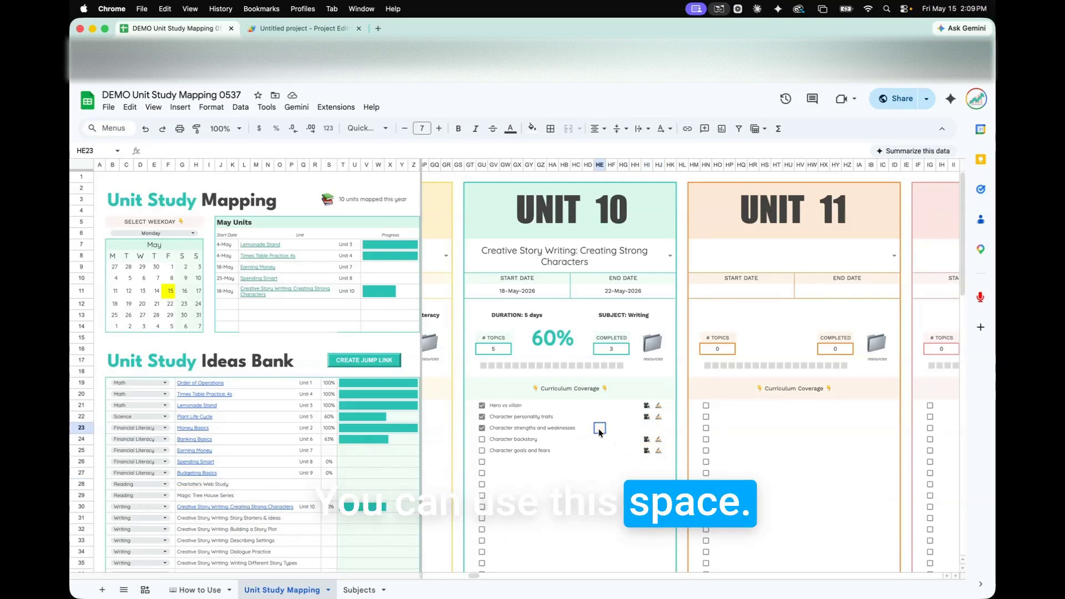
click(567, 430)
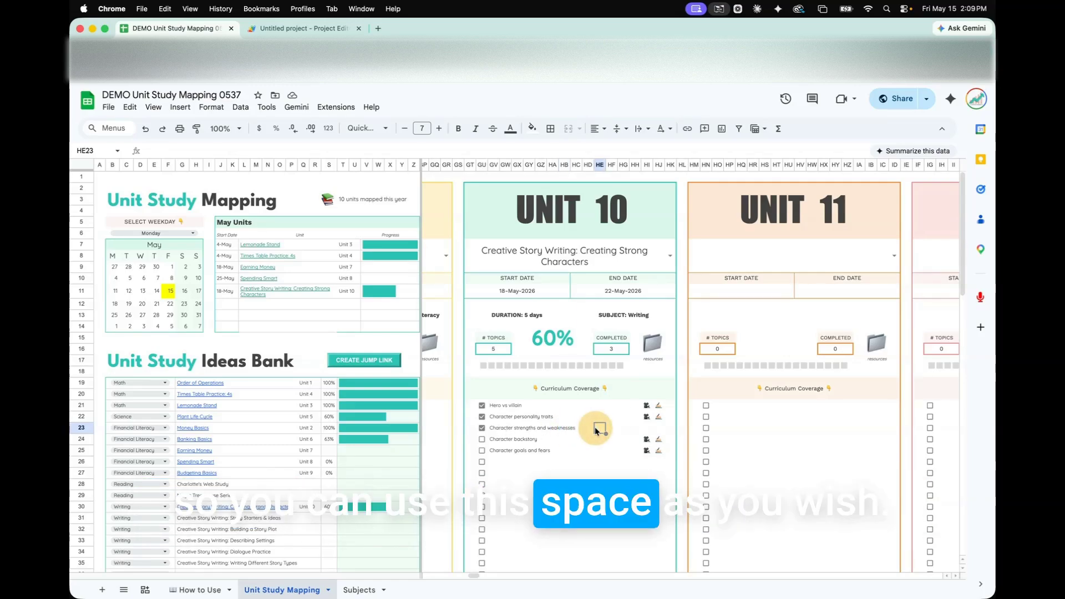
click(600, 431)
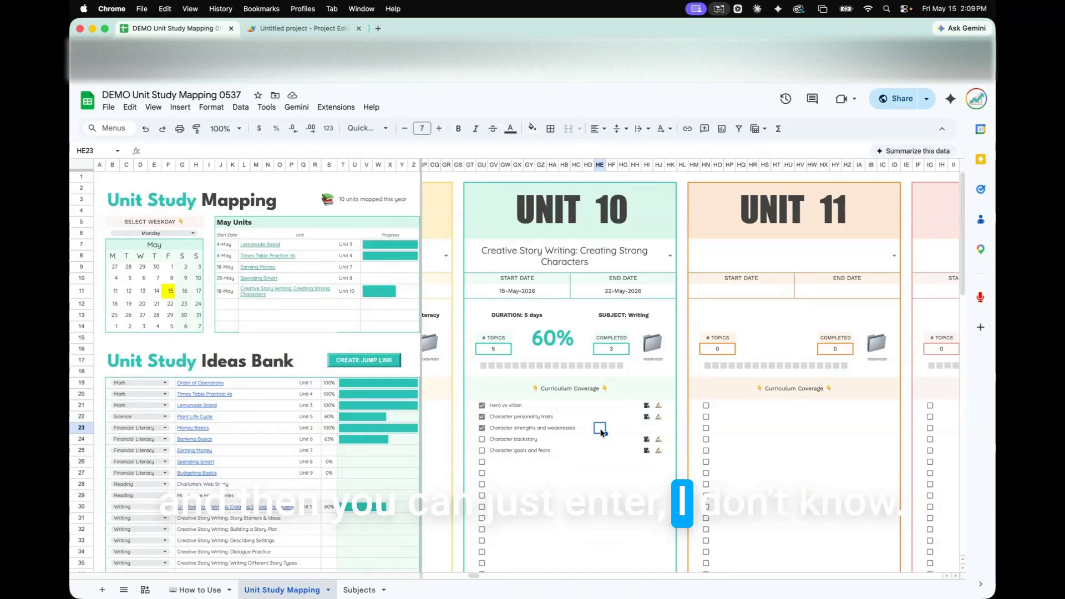
text(TGT)
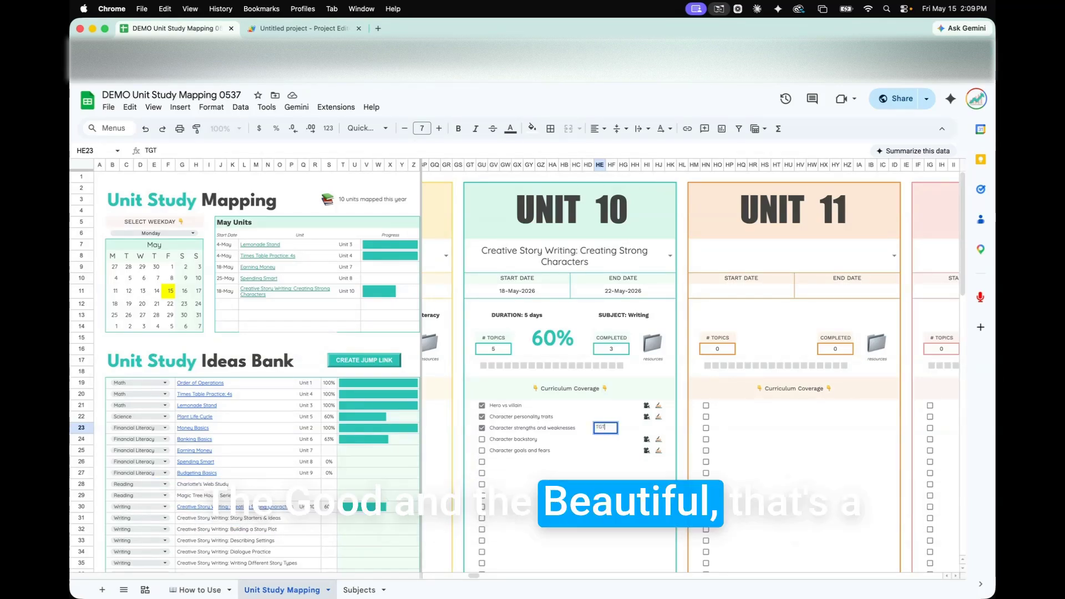
text(B)
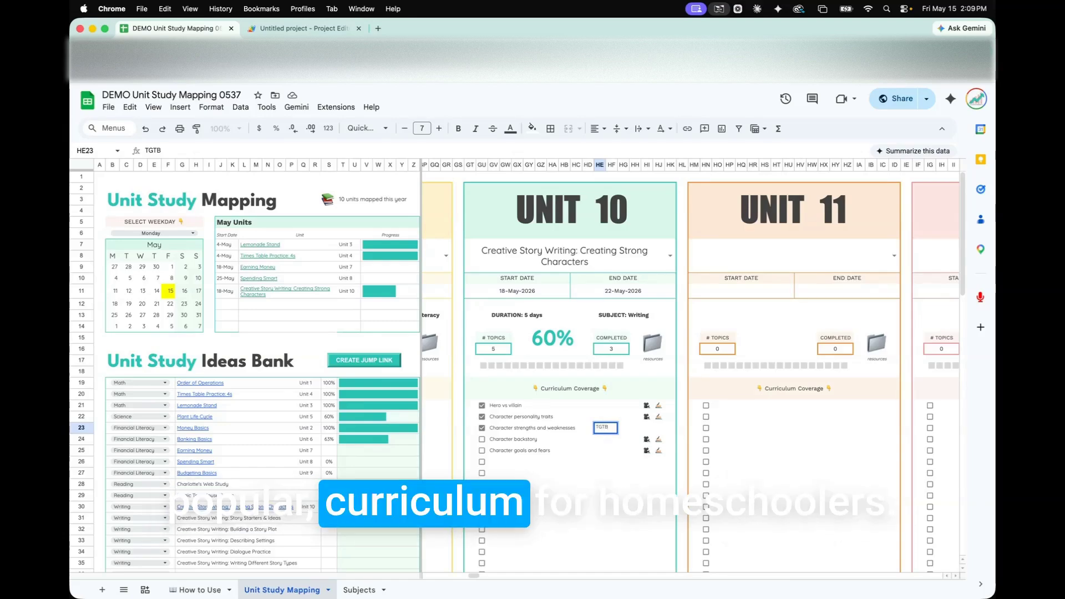
text( - page 32)
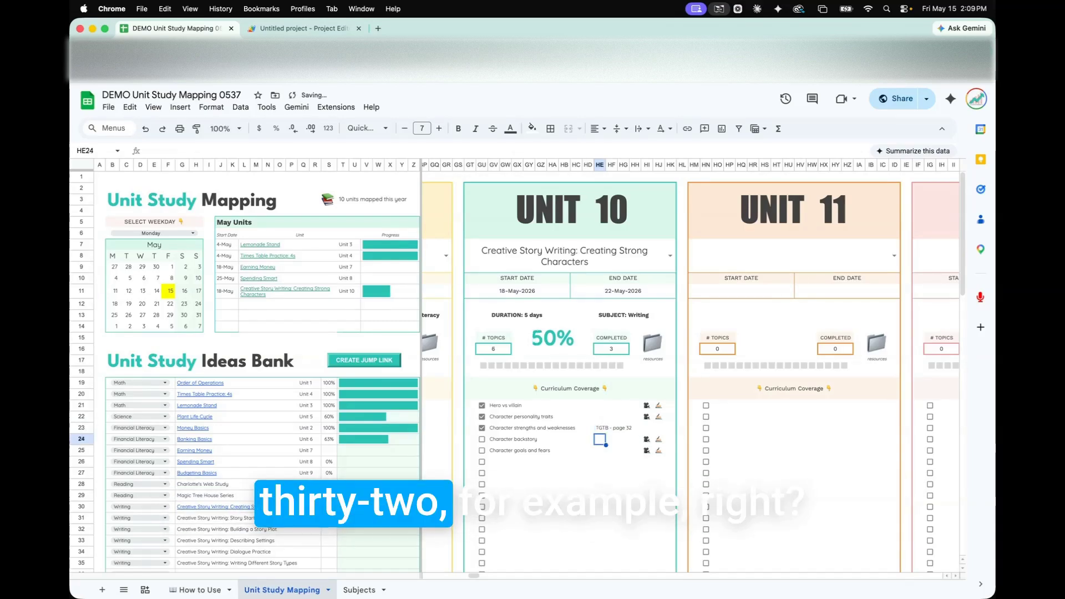
click(623, 428)
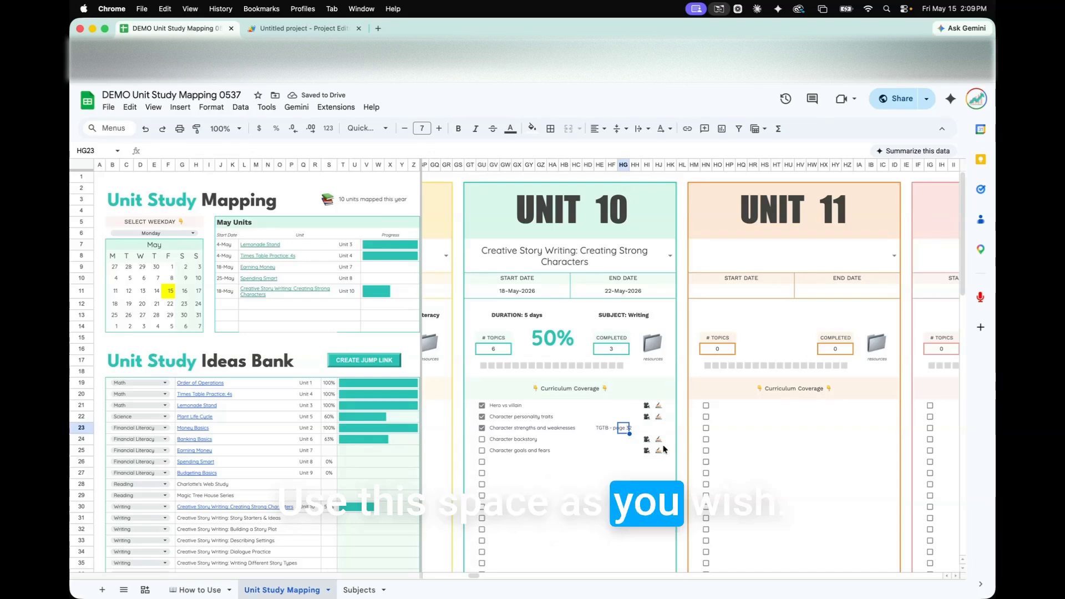
click(679, 371)
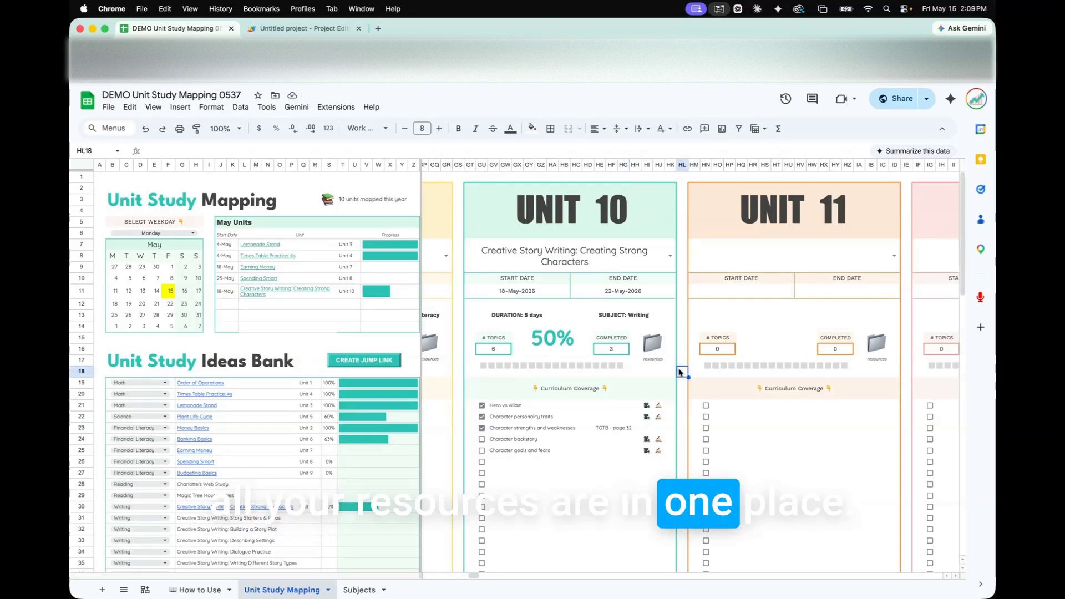
Step: Return to Unit 1 and open the sharing settings of the DEMO Unit Study Mapping 0537 spreadsheet
scroll(548, 278, left, 15)
scroll(548, 277, left, 5)
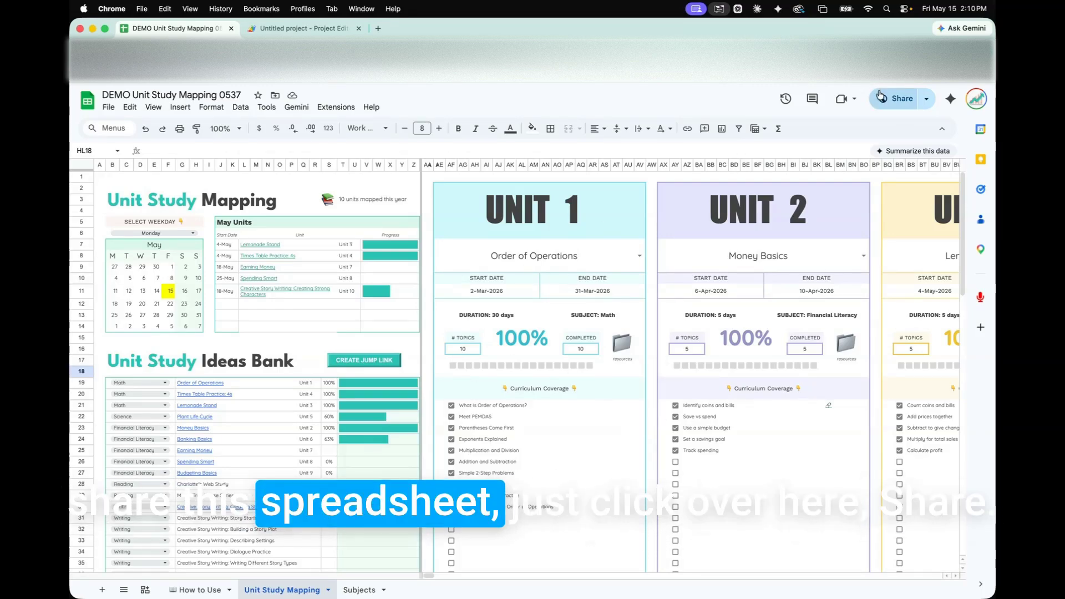
click(895, 99)
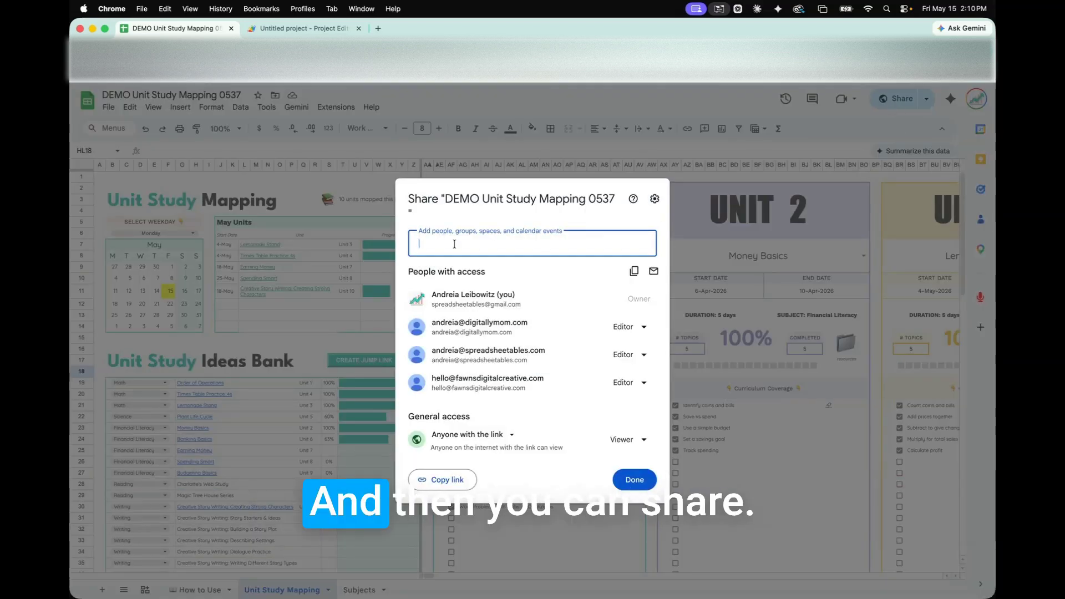
Step: Review the suggested people to add and the role options available for anyone with the link
click(436, 246)
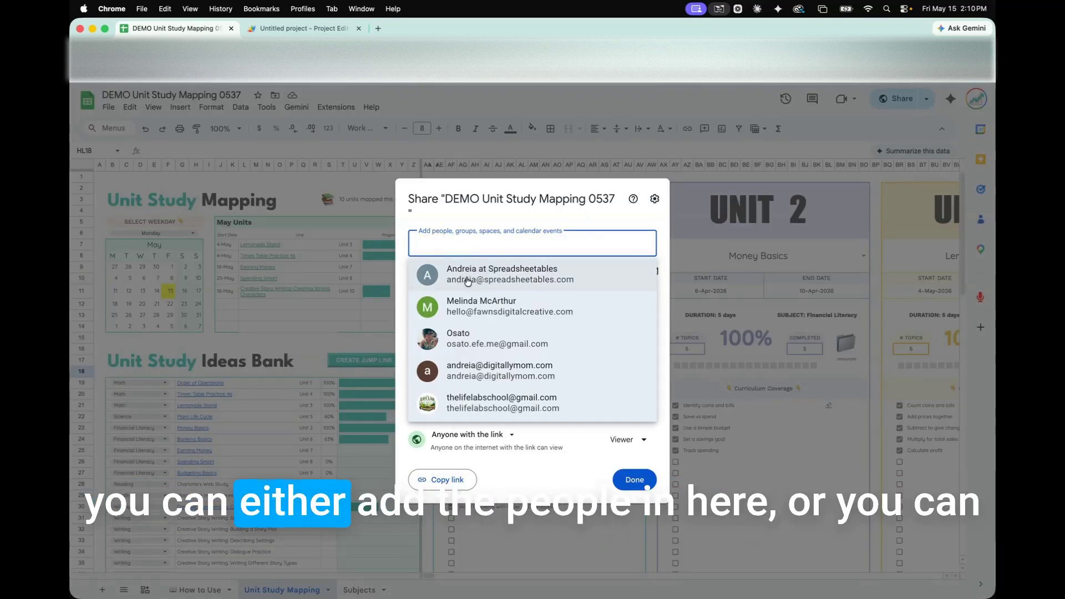
click(490, 217)
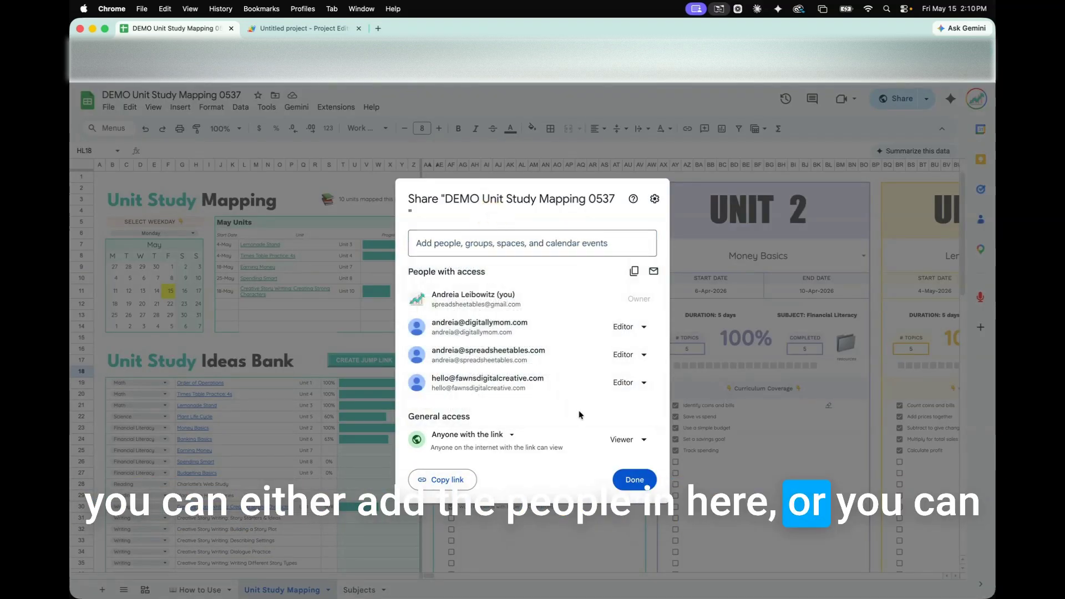
click(642, 445)
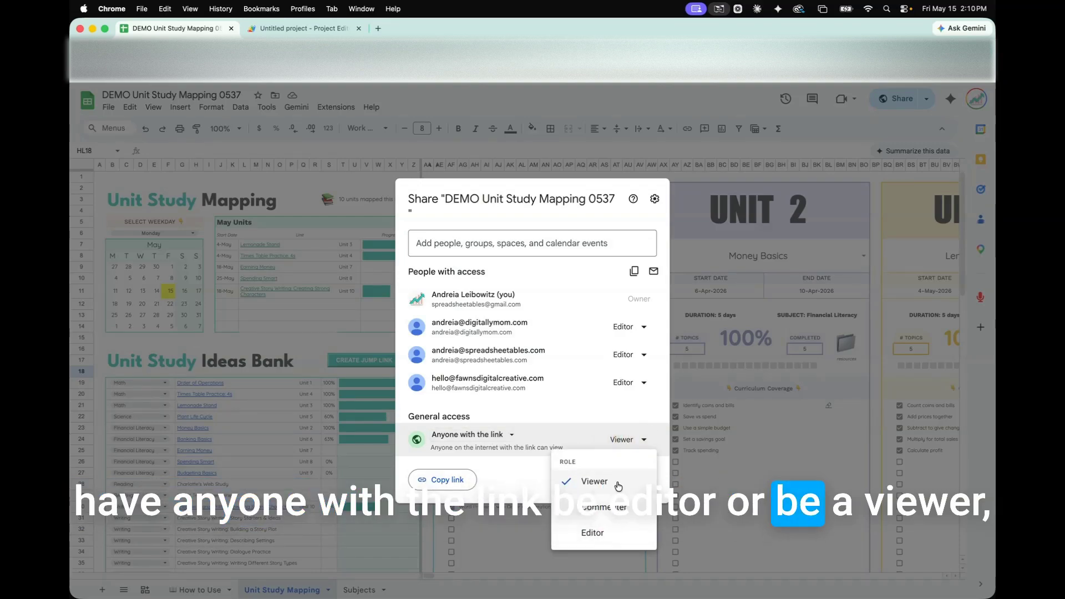
click(670, 415)
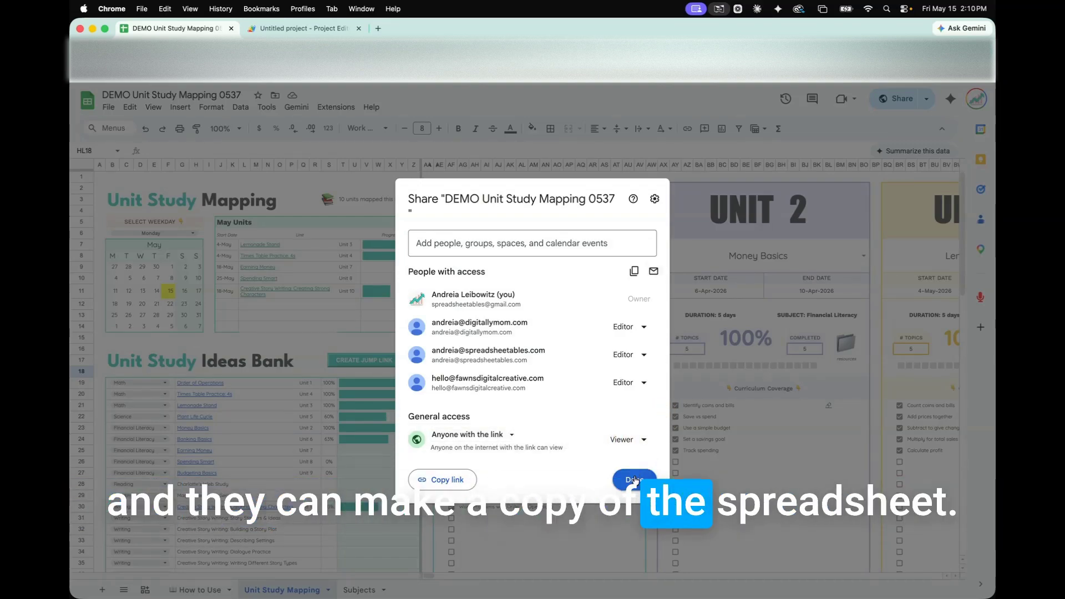
Step: Share the spreadsheet with the first suggested contact, giving that person the Editor role
click(536, 244)
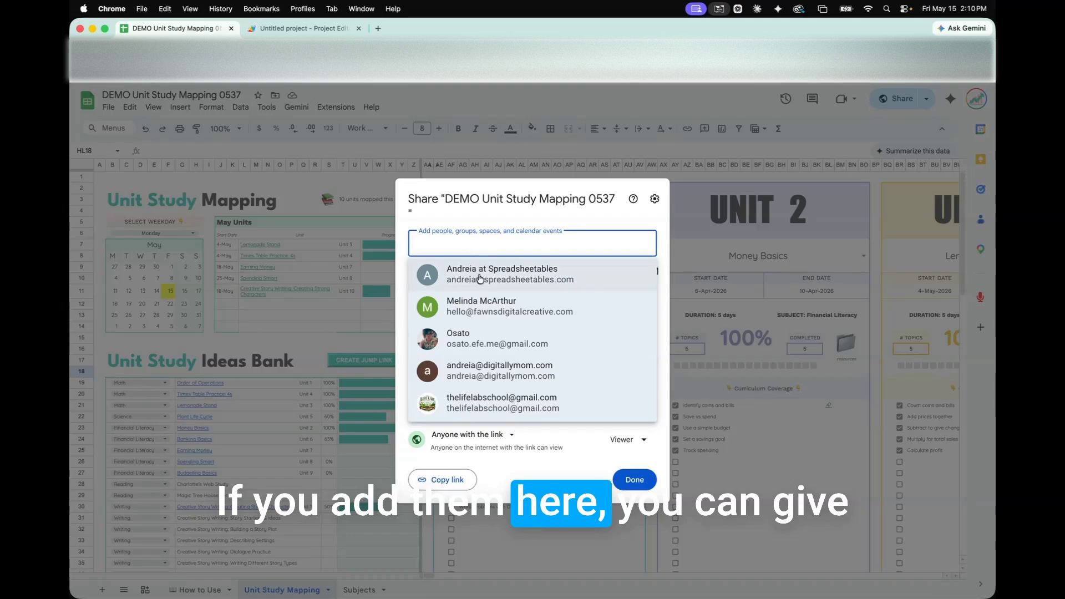
click(476, 274)
click(610, 333)
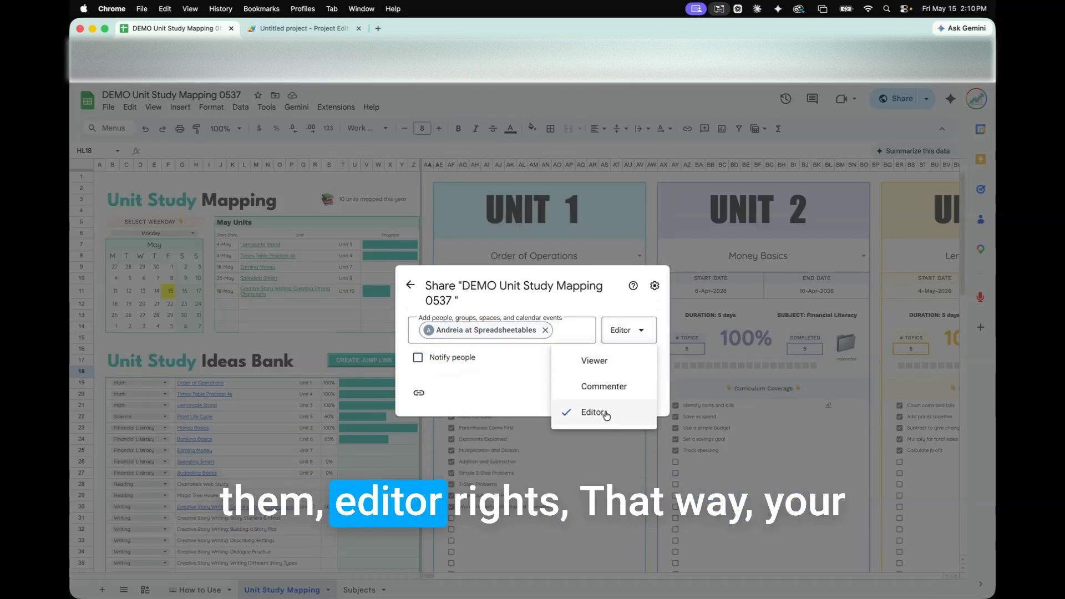
click(591, 286)
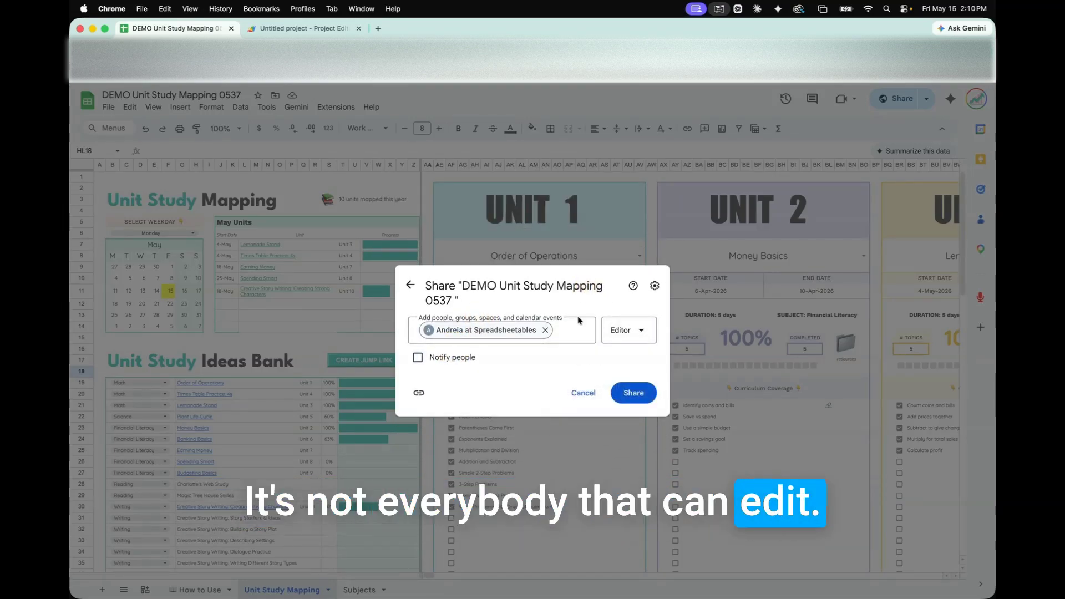
click(641, 331)
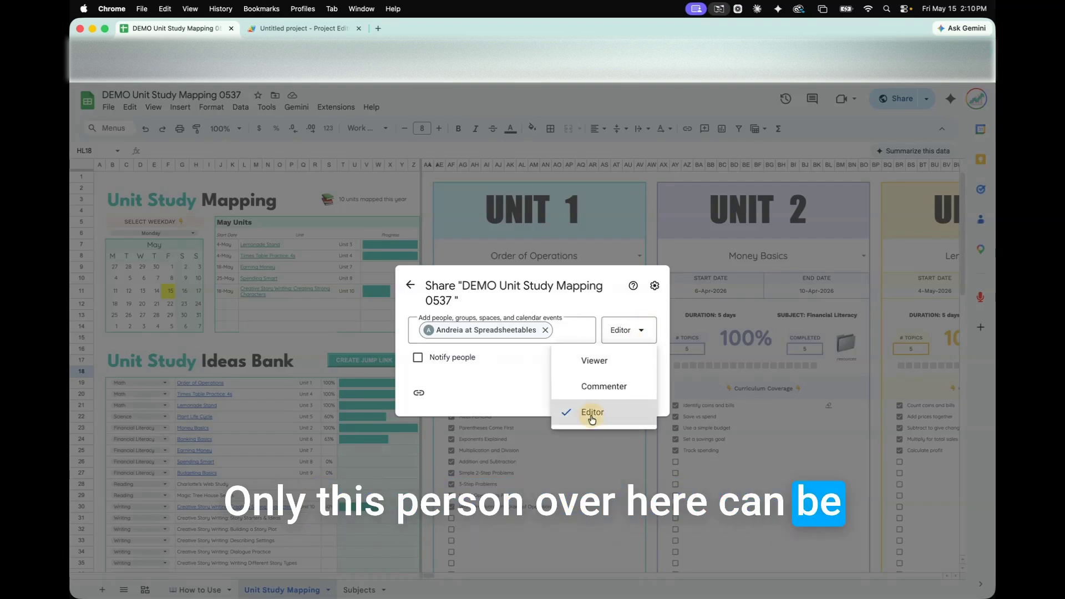
click(593, 413)
click(632, 393)
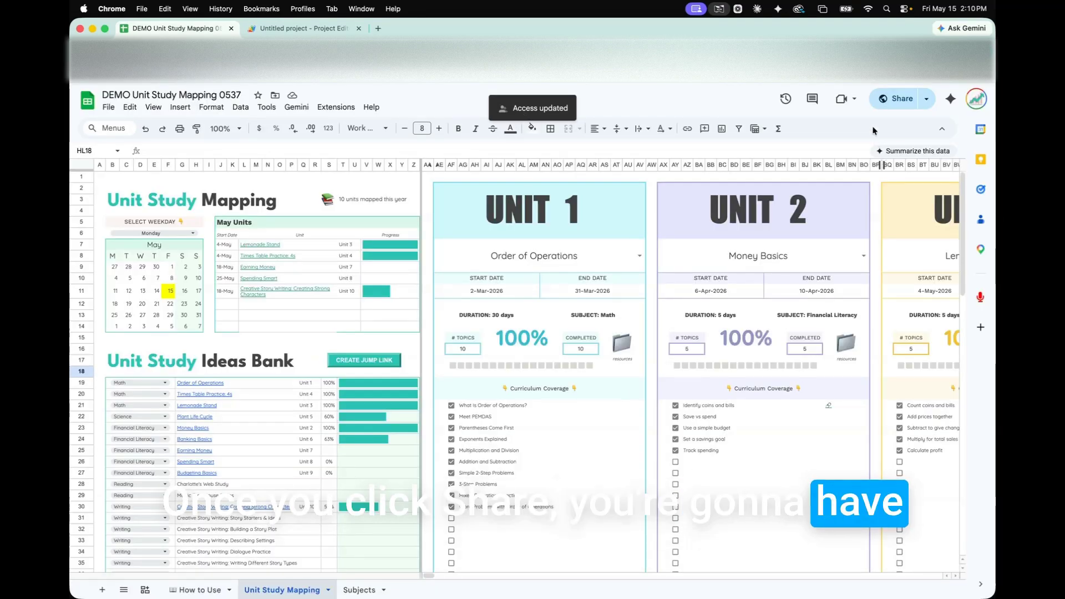
Step: Reopen the spreadsheet's sharing settings, where its shareable link can be copied
click(888, 98)
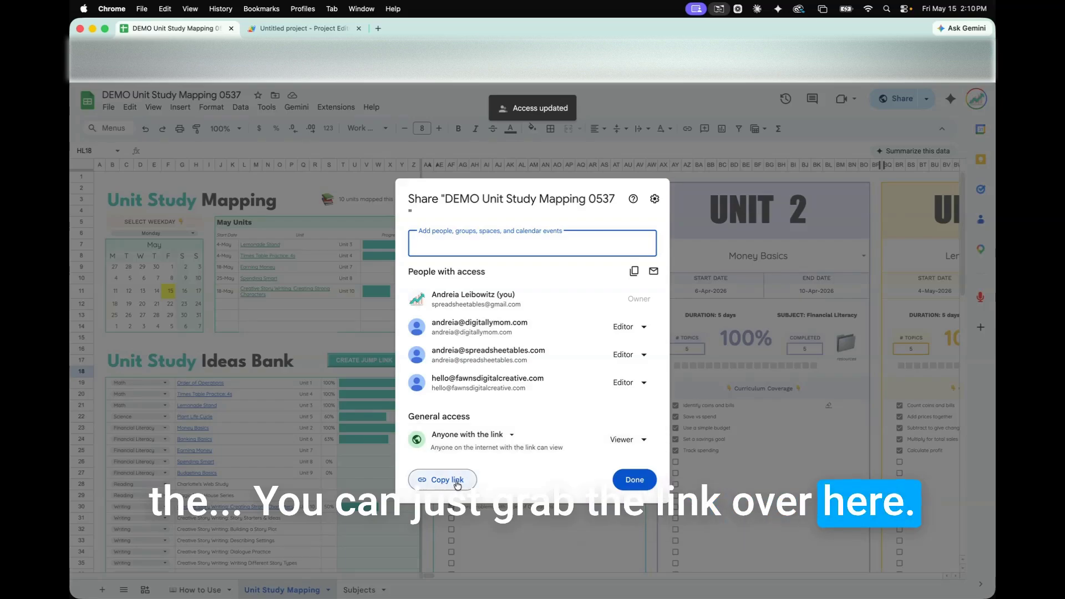